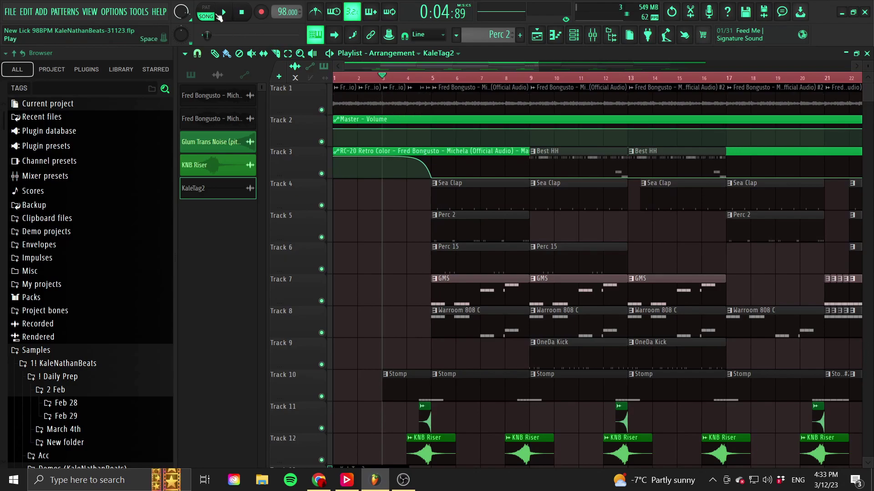
Play the arrangement from bar 3, stop playback and place the playhead at bar 4.
{"action": "key", "text": "space"}
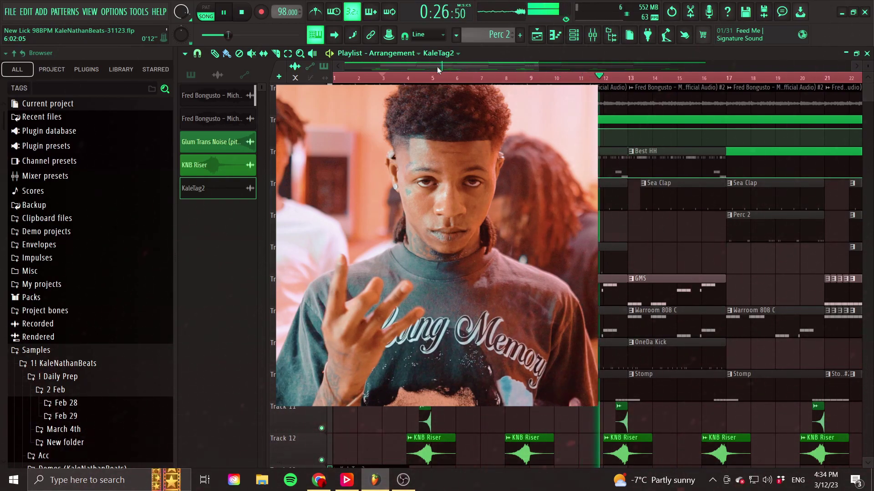
{"action": "left_click", "coordinate": [227, 16]}
{"action": "left_click", "coordinate": [407, 80]}
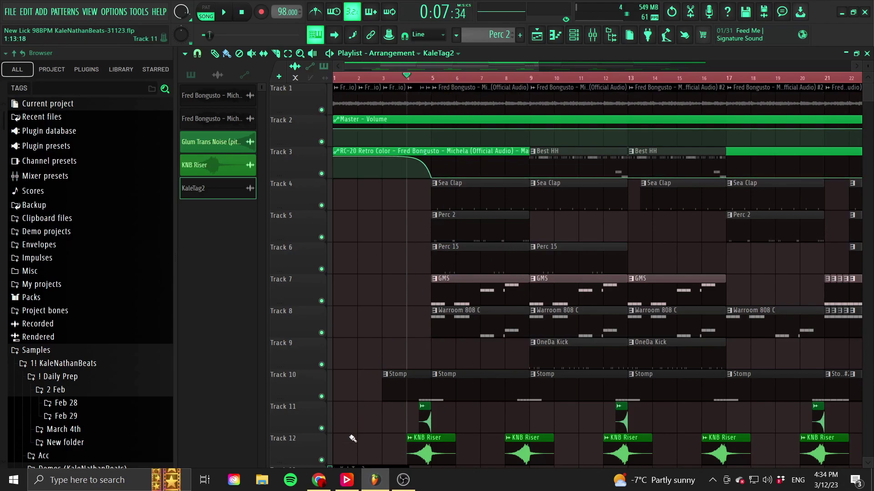
Switch to Chrome and play the first few seconds of the Fred Bongusto - Michela video from its start, then pause it.
{"action": "mouse_move", "coordinate": [332, 479]}
{"action": "mouse_move", "coordinate": [334, 432]}
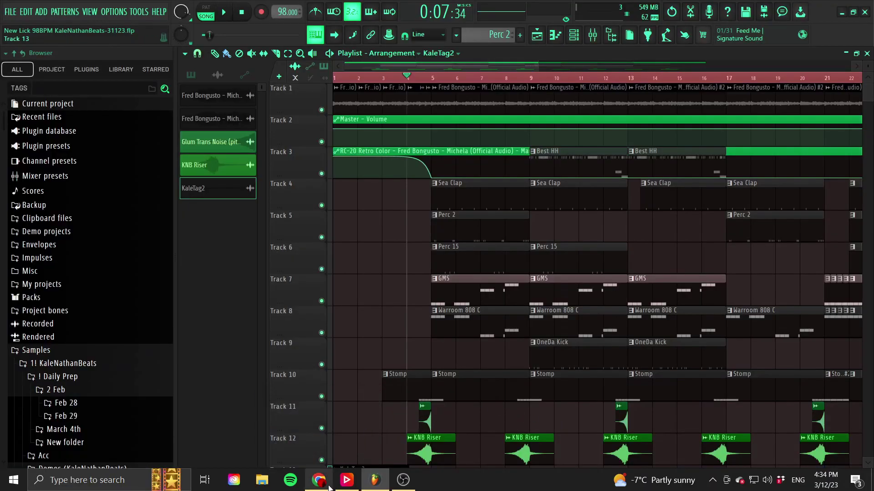
{"action": "left_click", "coordinate": [324, 486]}
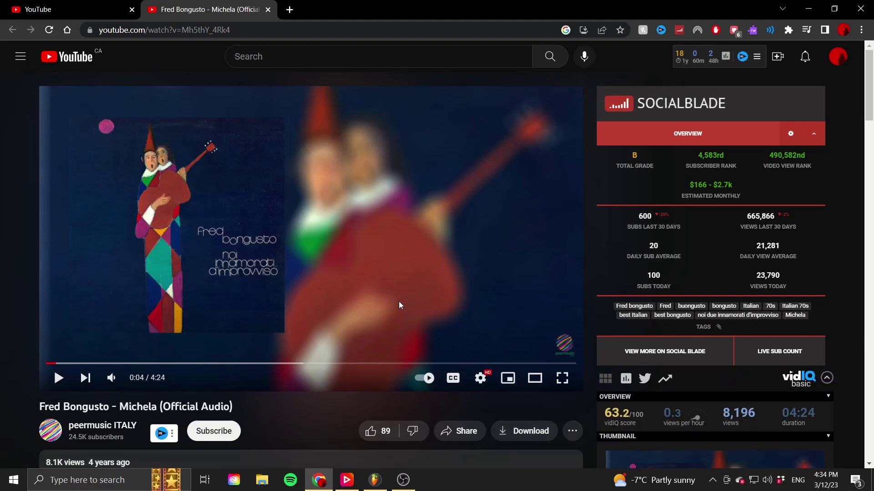
{"action": "left_click", "coordinate": [47, 363]}
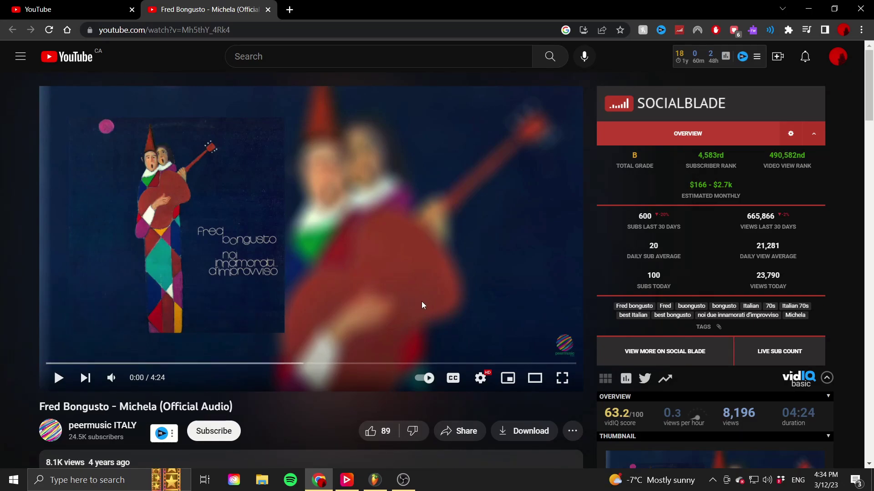
{"action": "left_click", "coordinate": [402, 291]}
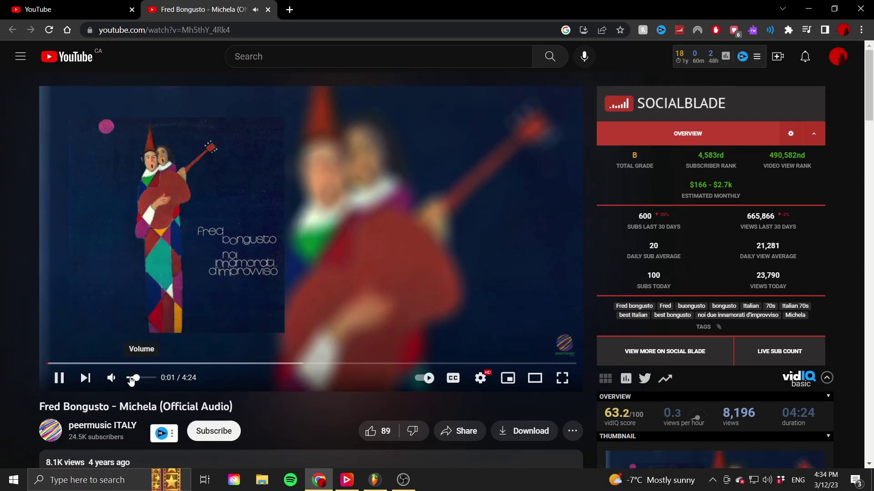
{"action": "left_click", "coordinate": [210, 324]}
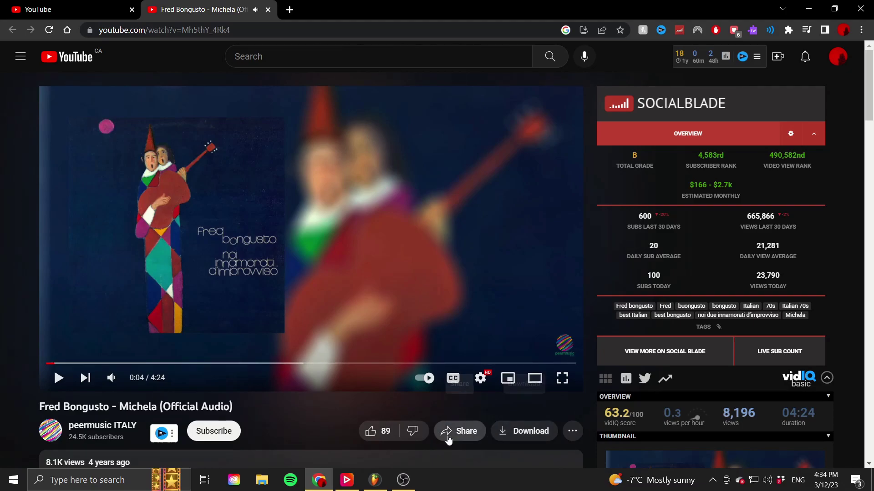
Switch back to FL Studio, place the playhead at bar 5 and toggle Track 3 off and on again.
{"action": "left_click", "coordinate": [375, 480]}
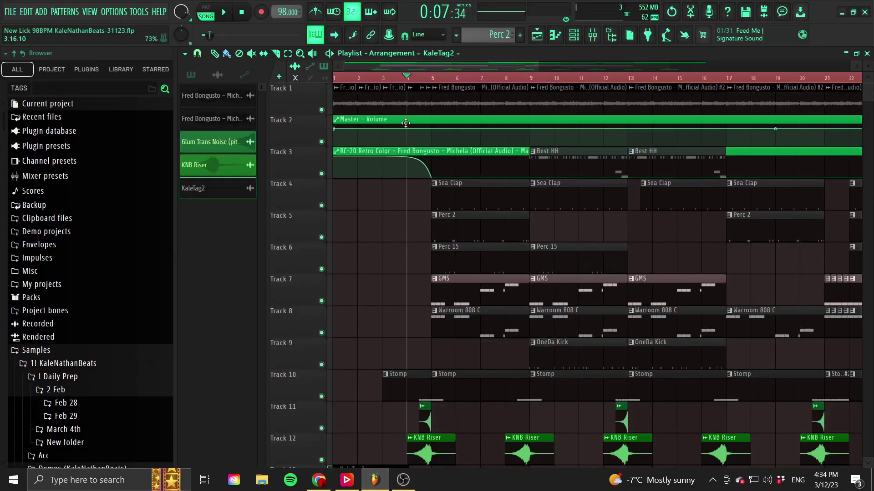
{"action": "left_click", "coordinate": [430, 77]}
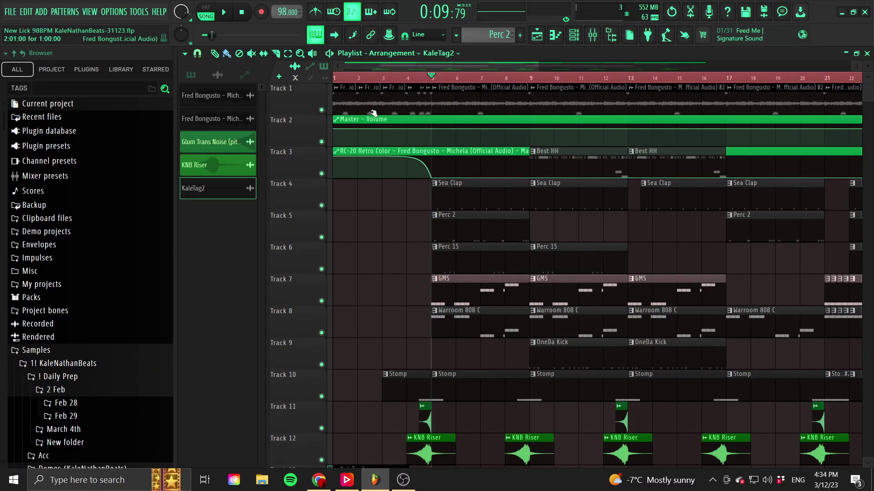
{"action": "left_click", "coordinate": [322, 174]}
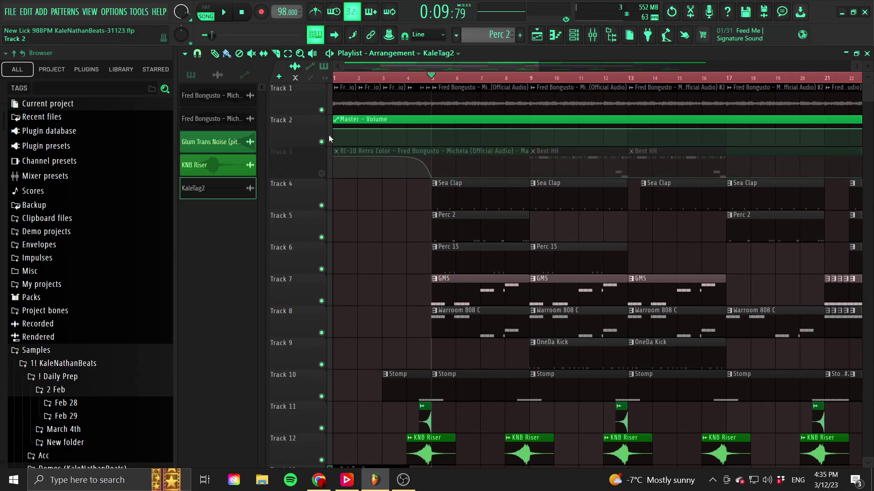
{"action": "left_click", "coordinate": [322, 174]}
Examine the Parametric EQ 2, UAD UA 1176LN, Fruity Limiter and RC-20 Retro Color settings on the Michela sample's mixer track.
{"action": "left_click", "coordinate": [575, 40]}
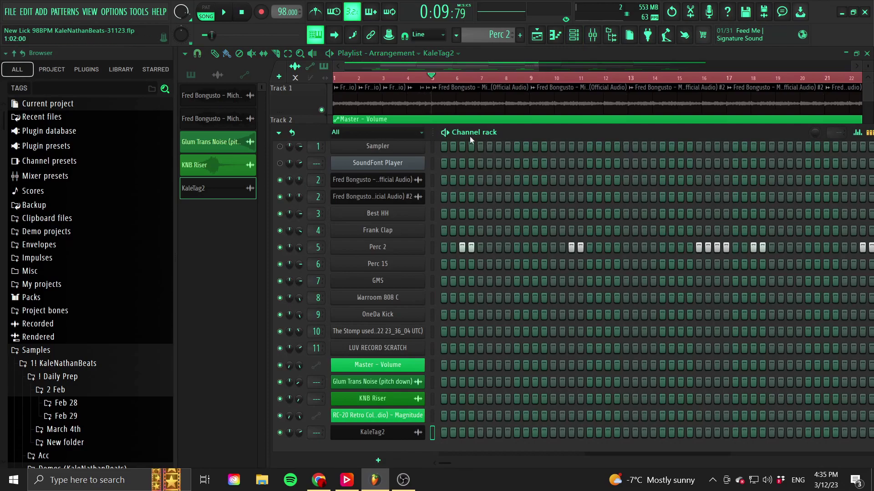
{"action": "left_click", "coordinate": [592, 38]}
{"action": "left_click", "coordinate": [270, 196]}
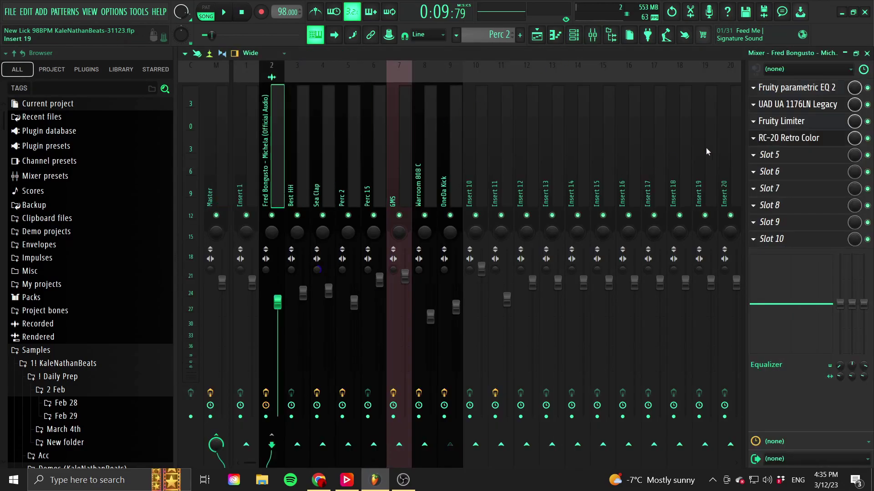
{"action": "left_click", "coordinate": [802, 88]}
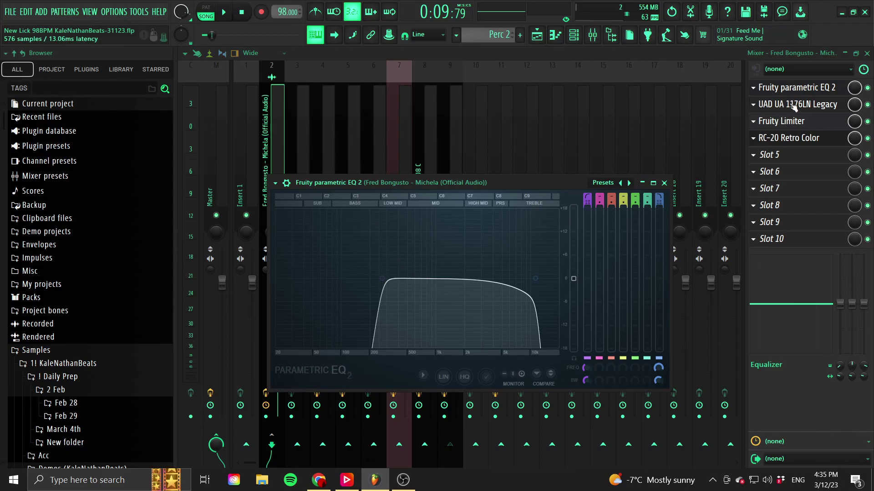
{"action": "left_click", "coordinate": [794, 106]}
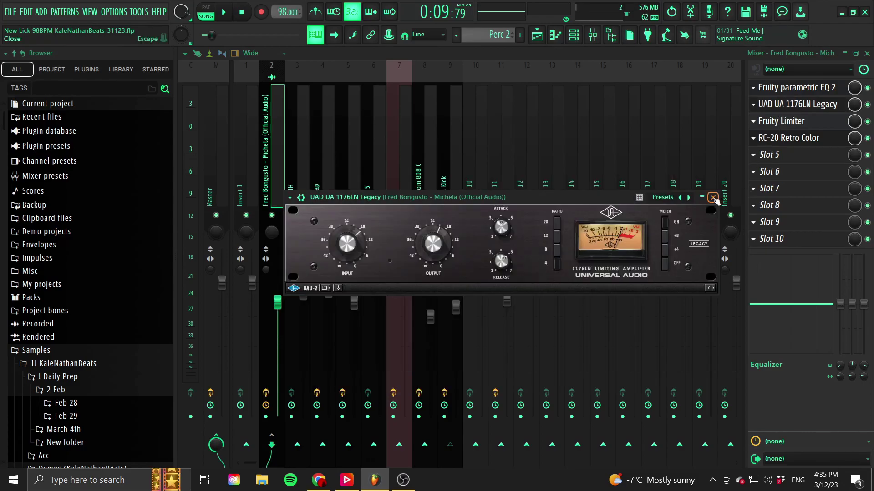
{"action": "left_click", "coordinate": [713, 199]}
{"action": "left_click", "coordinate": [784, 122]}
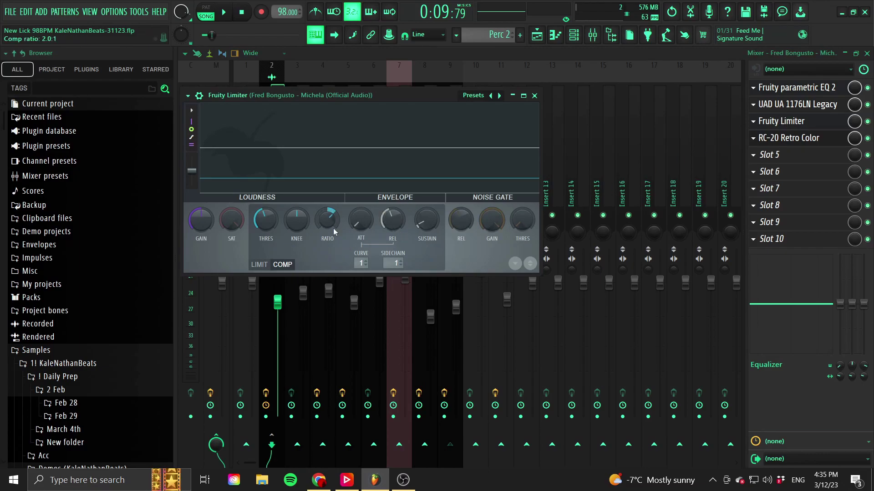
{"action": "left_click", "coordinate": [535, 96]}
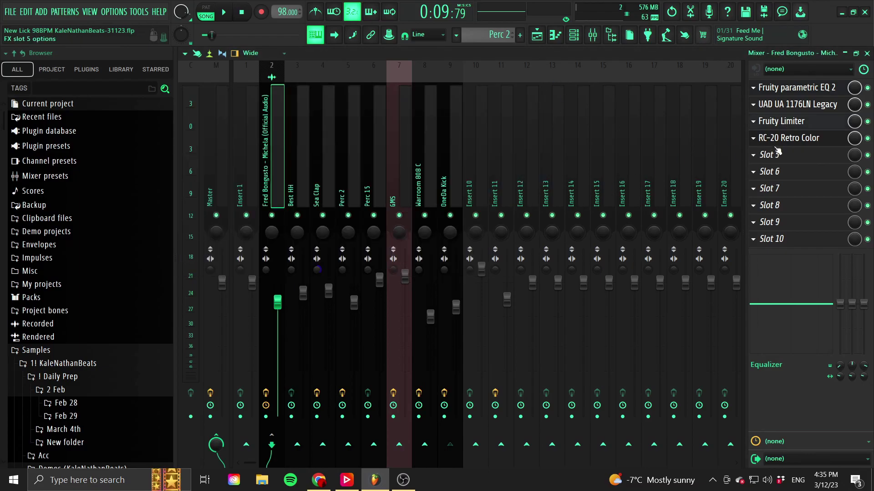
{"action": "left_click", "coordinate": [792, 139]}
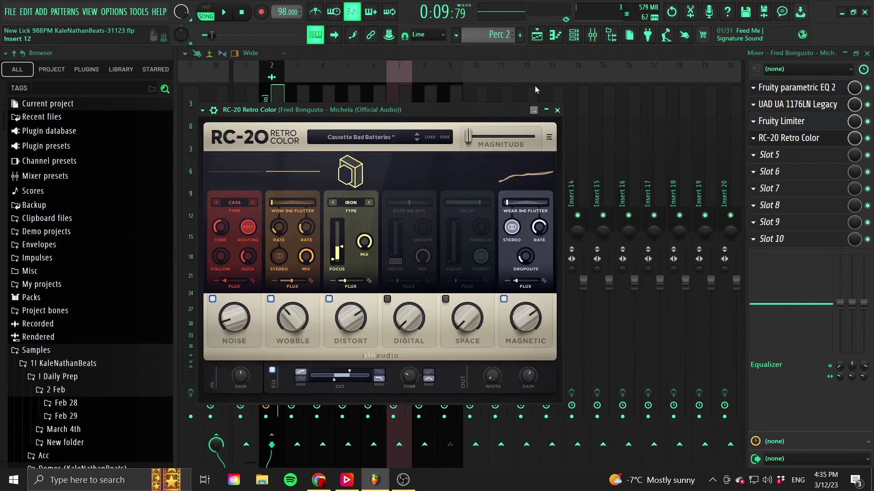
Return to the playlist, briefly solo the Best HH track around bar 9 and mute Track 1 with the Michela sample.
{"action": "left_click", "coordinate": [536, 37]}
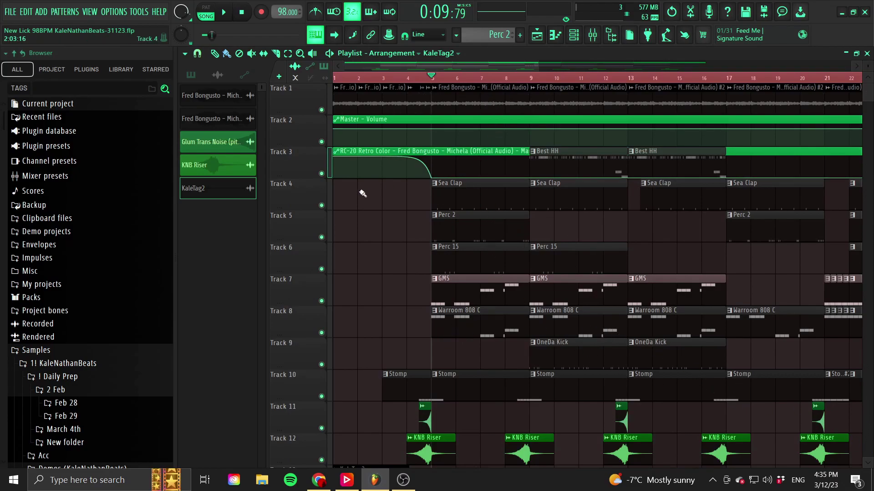
{"action": "left_click_drag", "start_coordinate": [344, 68], "coordinate": [349, 164]}
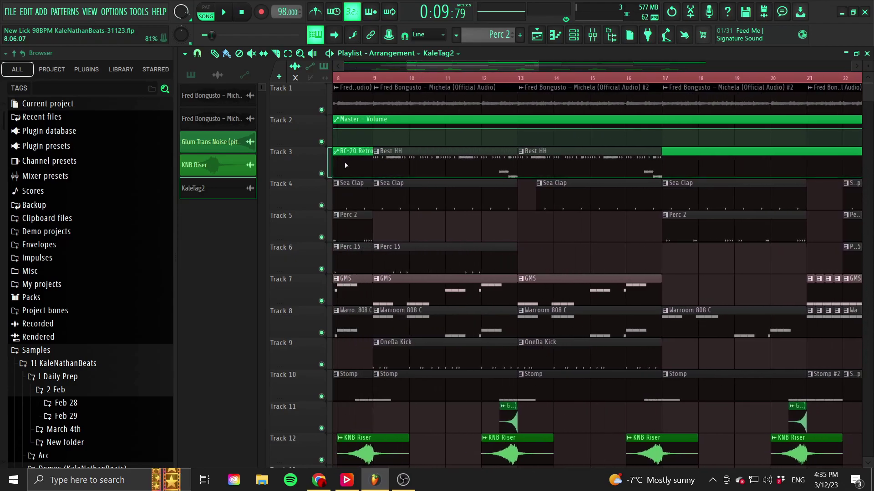
{"action": "right_click", "coordinate": [322, 174]}
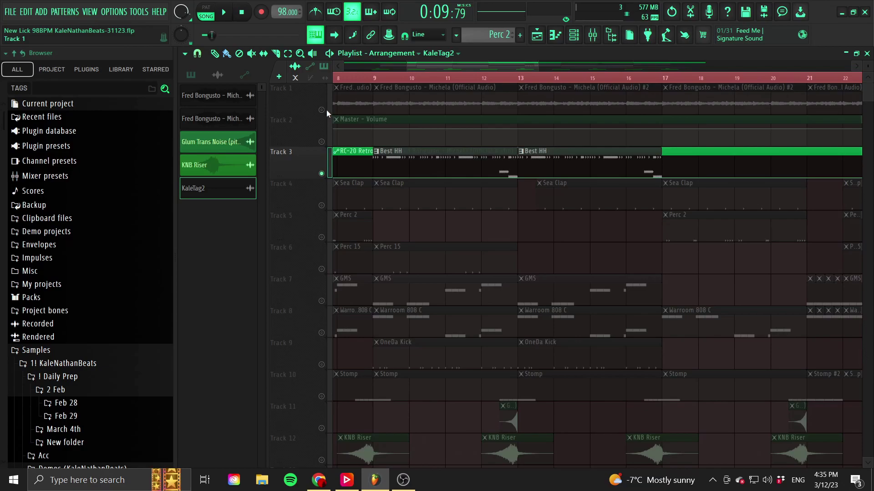
{"action": "right_click", "coordinate": [322, 173]}
{"action": "left_click", "coordinate": [324, 111]}
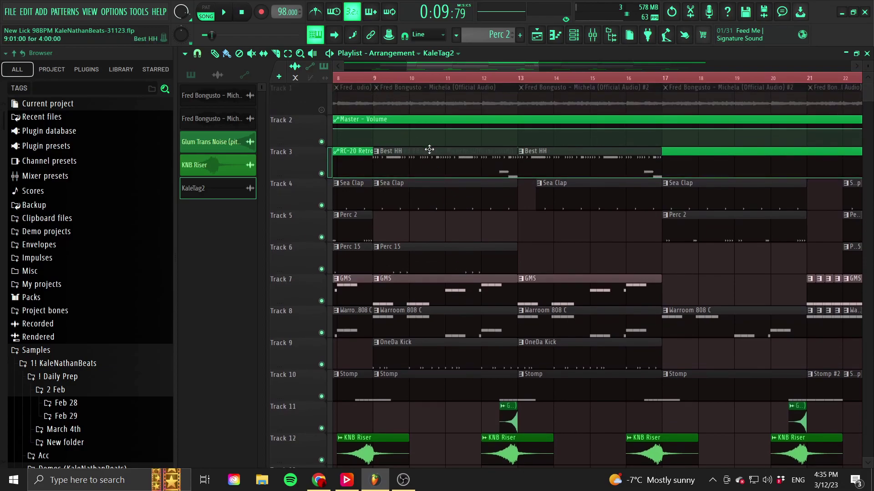
Play bars 9 to 13 of the playlist as a selected section, then stop and clear the selection.
{"action": "left_click", "coordinate": [373, 78]}
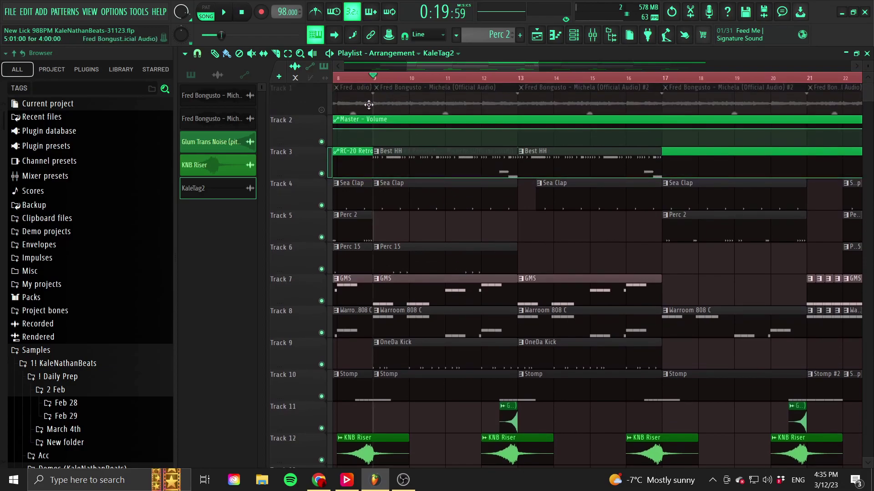
{"action": "left_click_drag", "start_coordinate": [378, 87], "coordinate": [517, 86]}
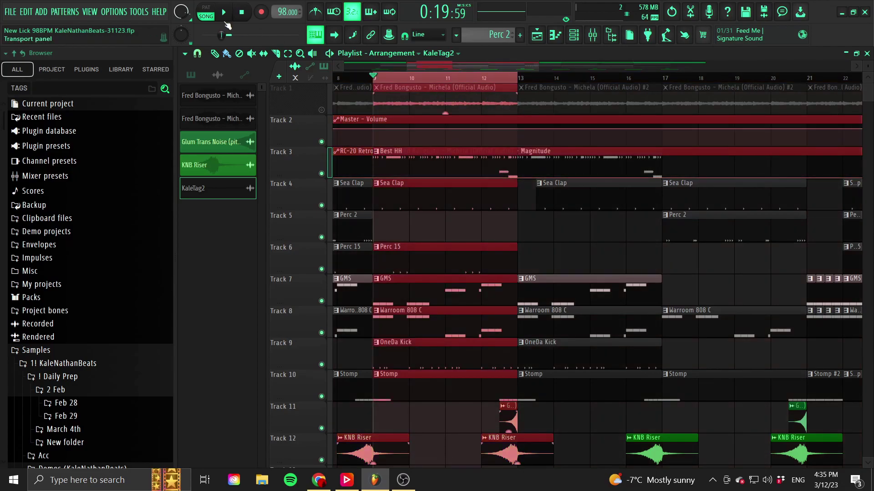
{"action": "left_click", "coordinate": [224, 13]}
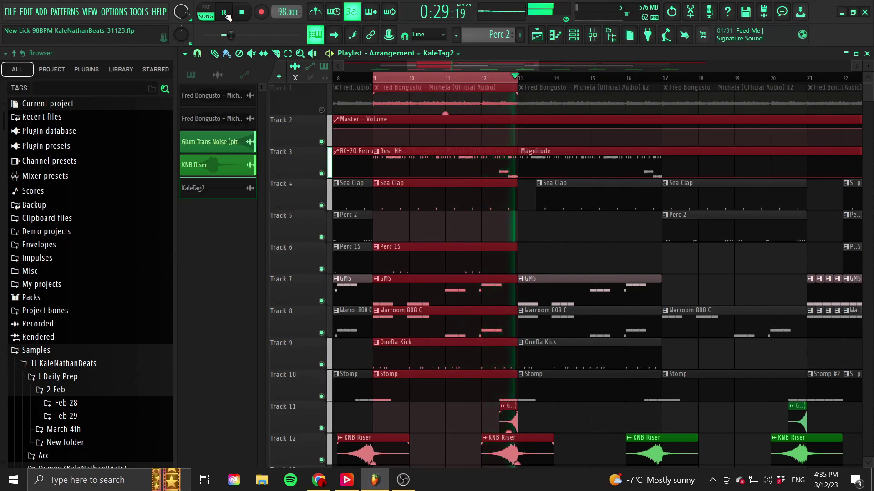
{"action": "left_click", "coordinate": [431, 361]}
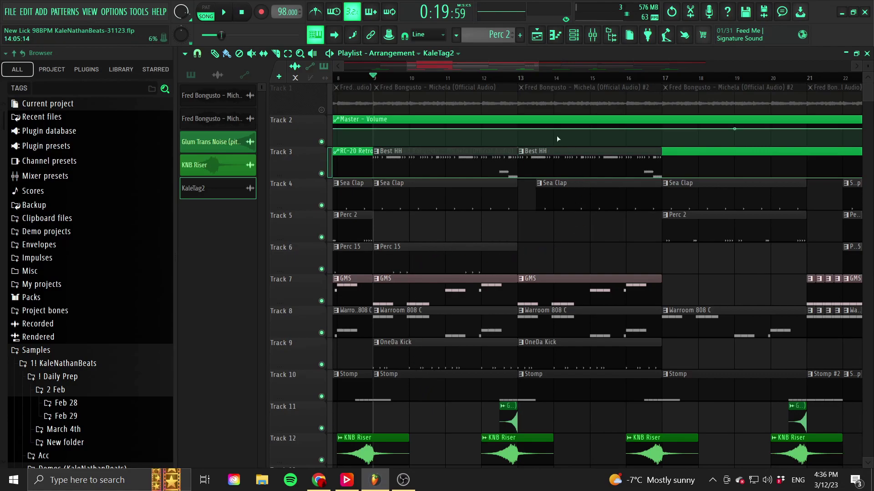
Open the Best HH pattern at bar 9 in the piano roll and fit all four bars in view.
{"action": "left_click_drag", "start_coordinate": [538, 67], "coordinate": [500, 79]}
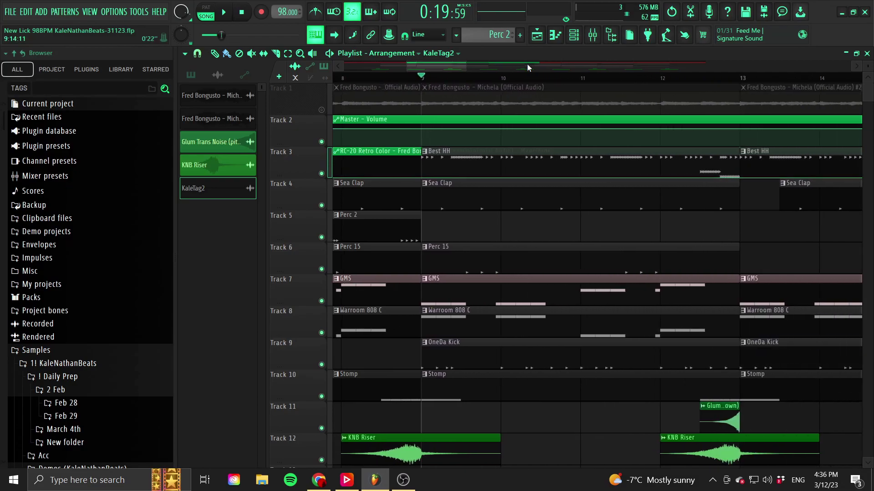
{"action": "double_click", "coordinate": [453, 157]}
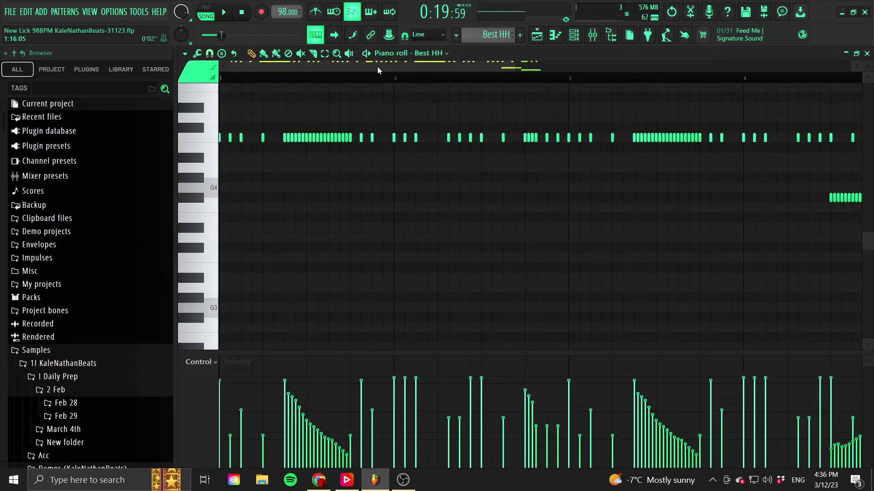
{"action": "scroll", "coordinate": [424, 130], "scroll_direction": "up", "scroll_amount": 3}
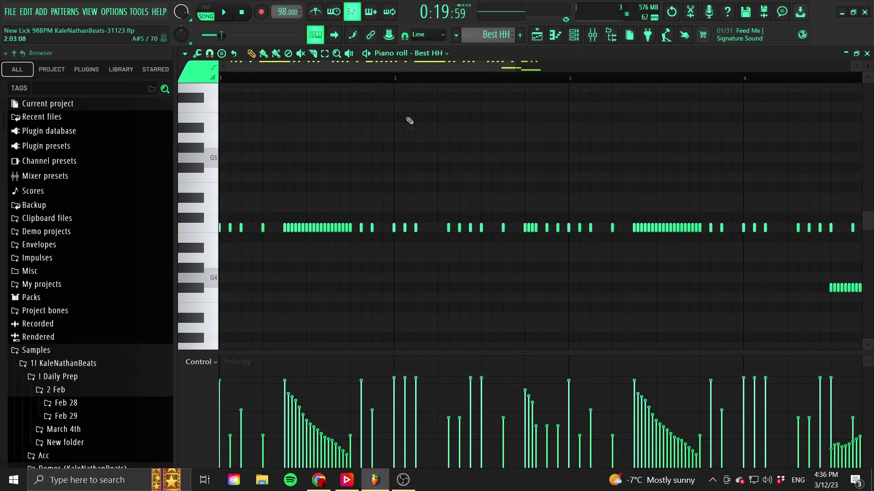
{"action": "left_click_drag", "start_coordinate": [515, 66], "coordinate": [502, 190]}
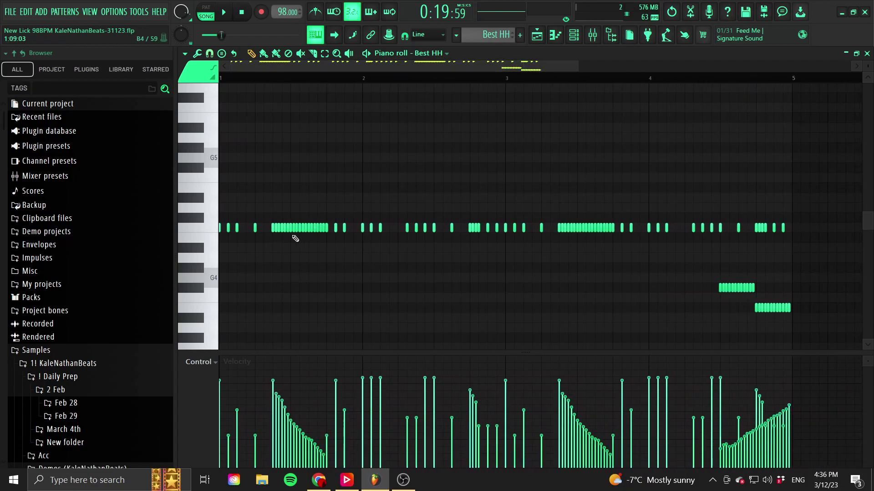
Examine the note fine pitch values of the Best HH pattern, then display the note velocities again.
{"action": "left_click", "coordinate": [203, 366]}
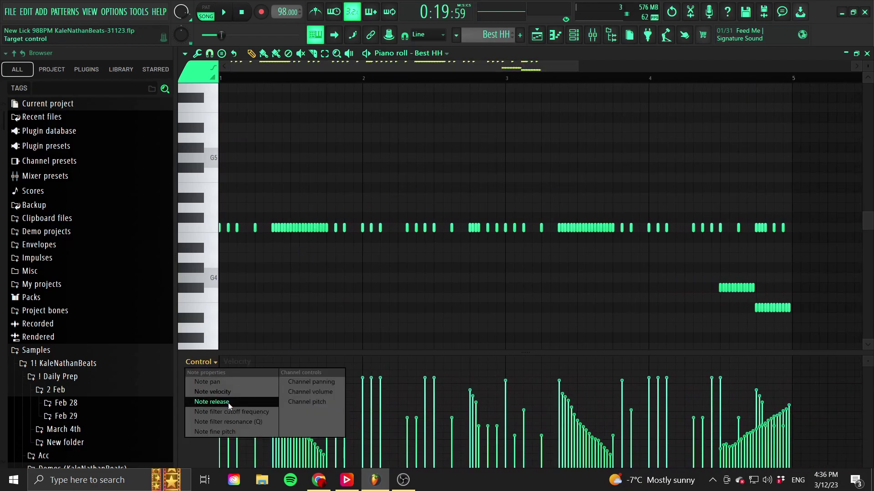
{"action": "left_click", "coordinate": [230, 432]}
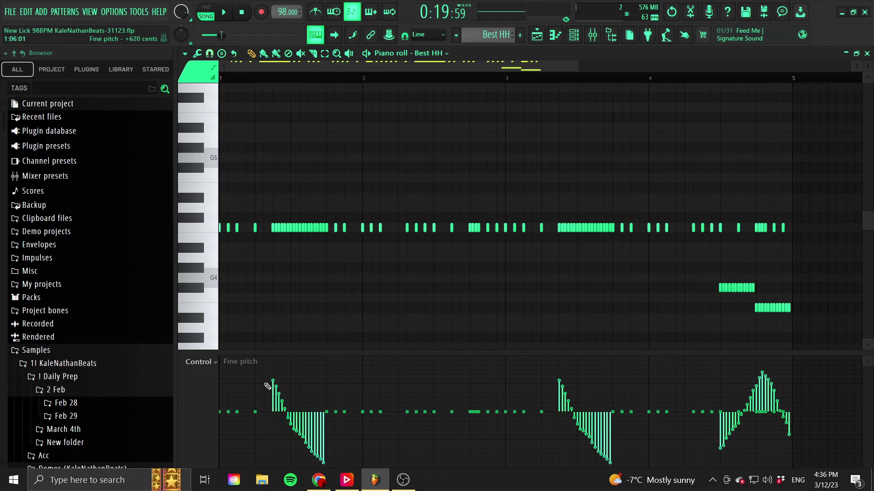
{"action": "left_click", "coordinate": [204, 362]}
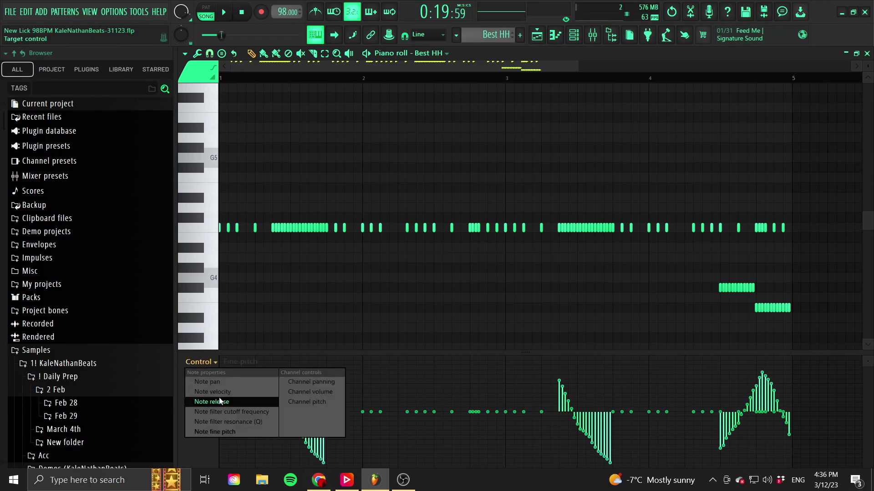
{"action": "left_click", "coordinate": [244, 391]}
Set playback to pattern mode and listen to the Best HH pattern on its own.
{"action": "left_click", "coordinate": [206, 12]}
{"action": "key", "text": "space"}
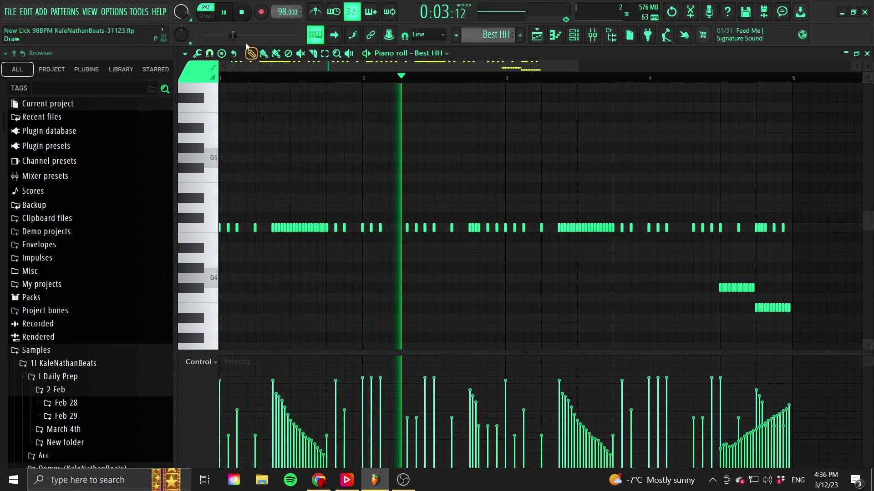
{"action": "key", "text": "space"}
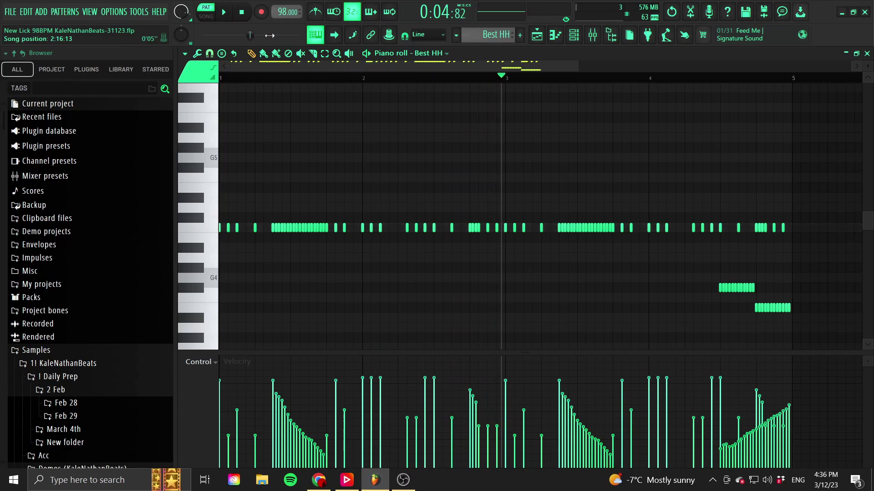
Check the time shift setting of the Best HH channel, then close its settings.
{"action": "left_click", "coordinate": [578, 40]}
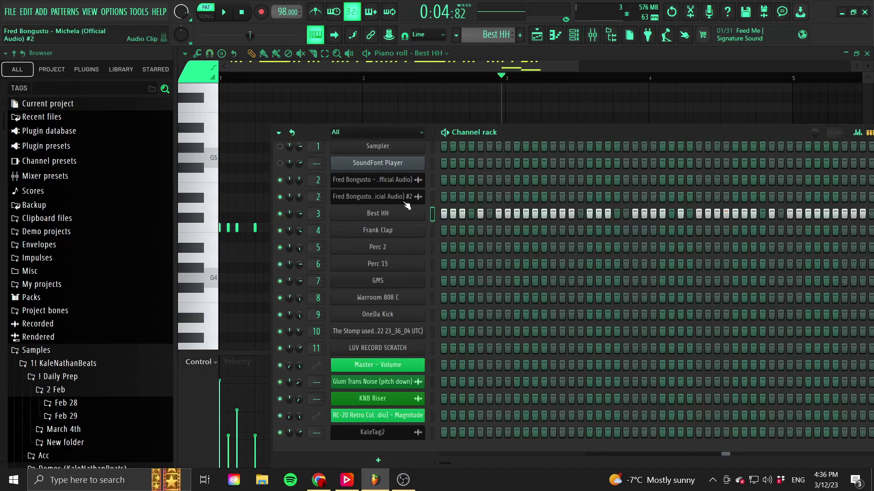
{"action": "left_click", "coordinate": [387, 213]}
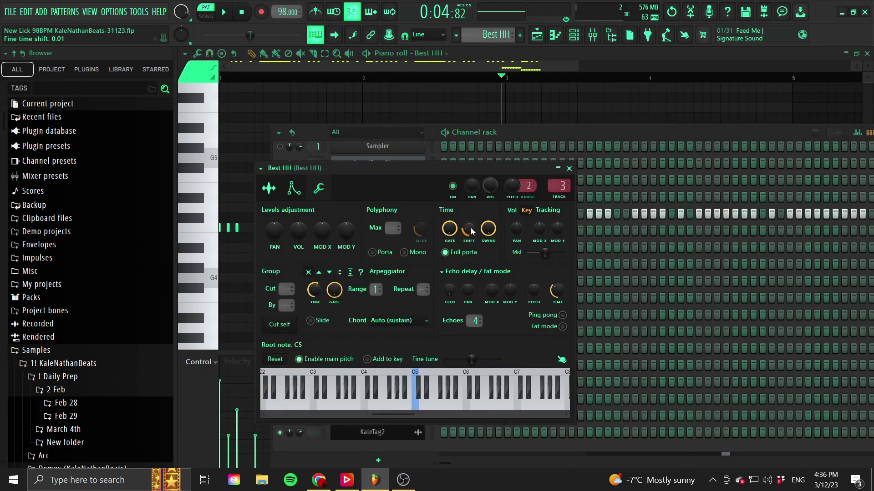
{"action": "left_click", "coordinate": [569, 168]}
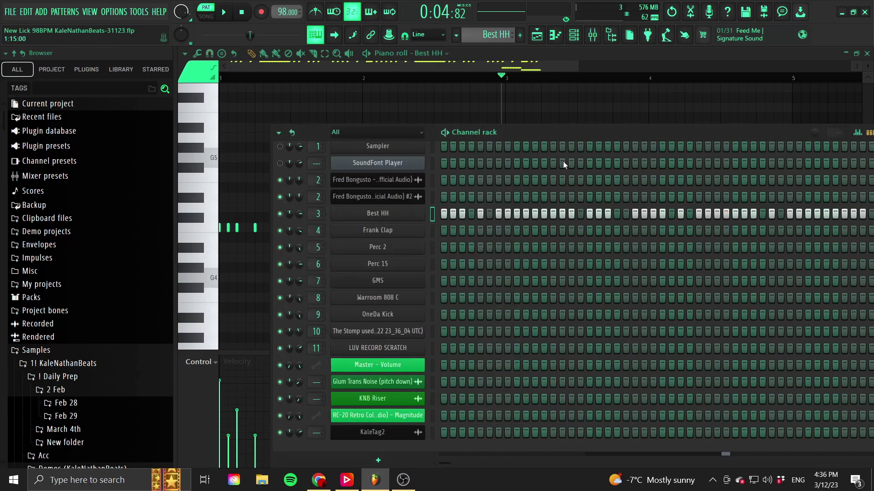
Open the Sea Clap pattern at bar 9 in the piano roll and listen to it from the start.
{"action": "left_click", "coordinate": [537, 35]}
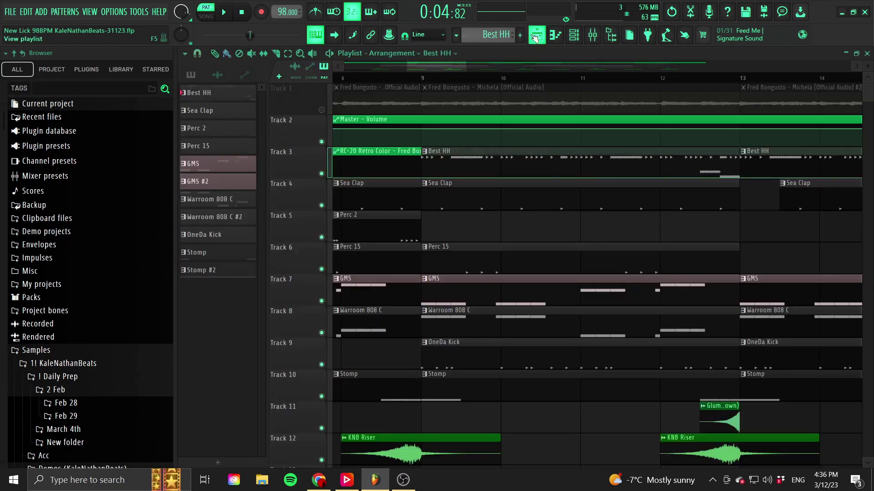
{"action": "double_click", "coordinate": [450, 196]}
{"action": "left_click", "coordinate": [246, 81]}
{"action": "key", "text": "space"}
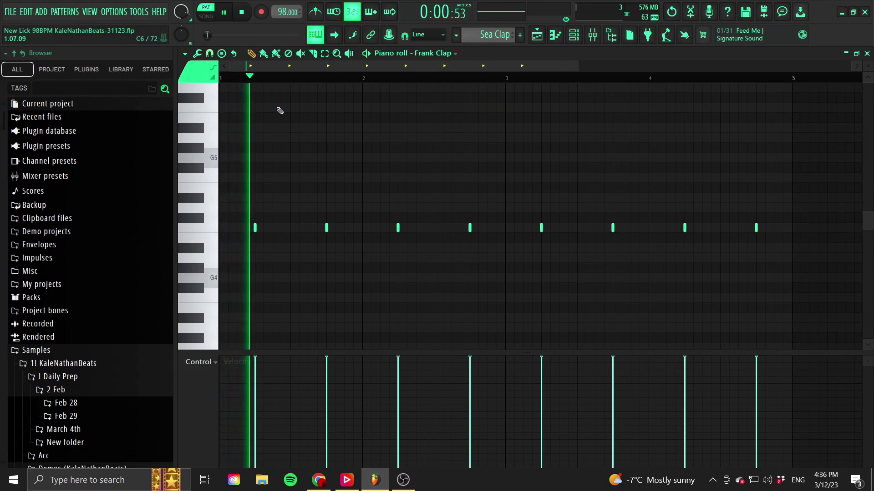
{"action": "left_click", "coordinate": [224, 14]}
Return to the playlist around bar 5 and solo the Perc 2 and Perc 15 tracks together.
{"action": "left_click", "coordinate": [538, 41]}
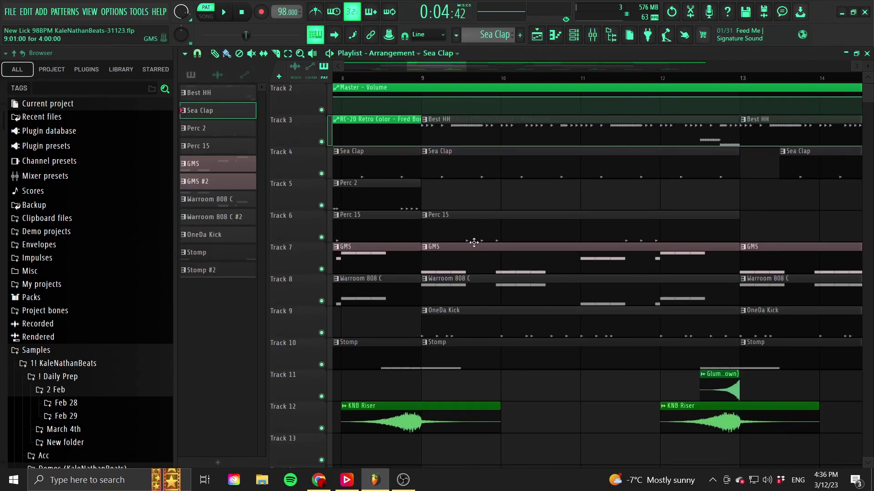
{"action": "left_click_drag", "start_coordinate": [459, 65], "coordinate": [391, 109]}
{"action": "right_click", "coordinate": [321, 206]}
{"action": "left_click", "coordinate": [321, 238]}
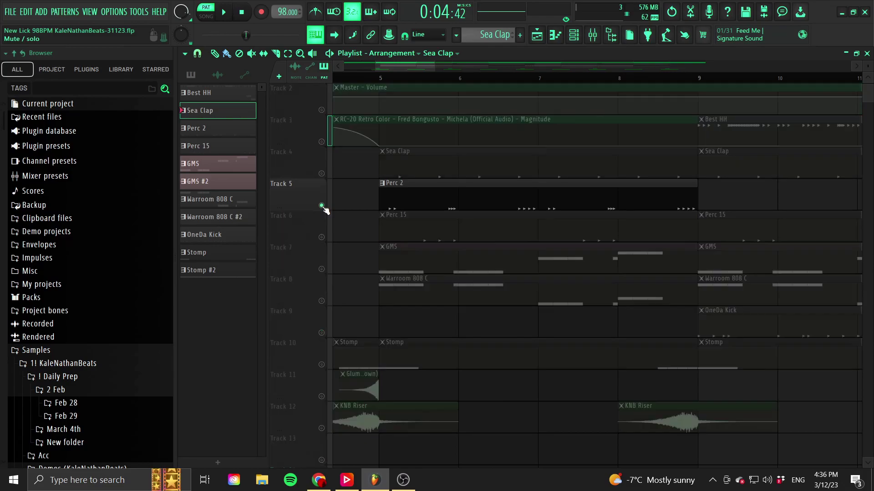
Select bars 5 to 9 and listen to the two soloed percussion tracks, then re-enable all playlist tracks.
{"action": "left_click_drag", "start_coordinate": [385, 78], "coordinate": [713, 120]}
{"action": "scroll", "coordinate": [515, 231], "scroll_direction": "up", "scroll_amount": 1}
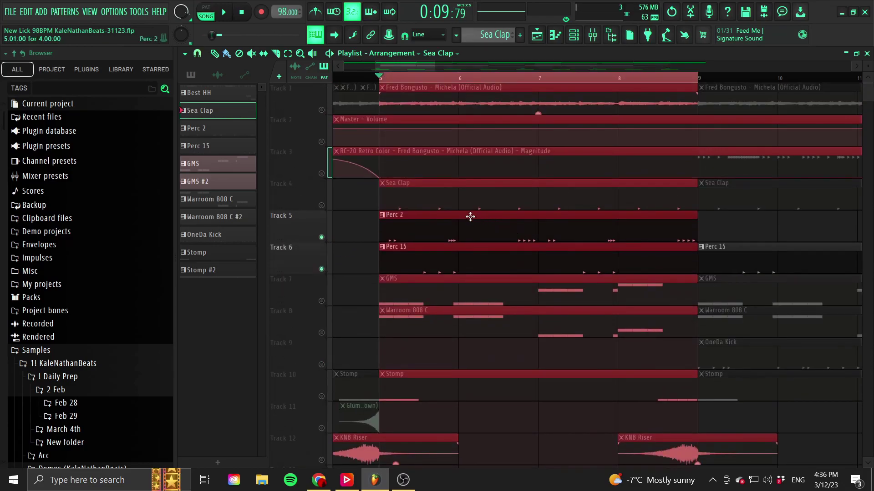
{"action": "key", "text": "space"}
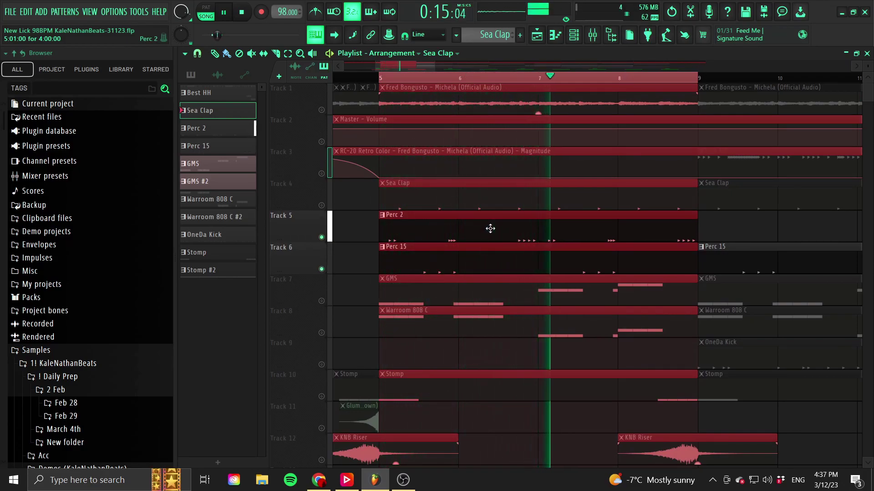
{"action": "key", "text": "space"}
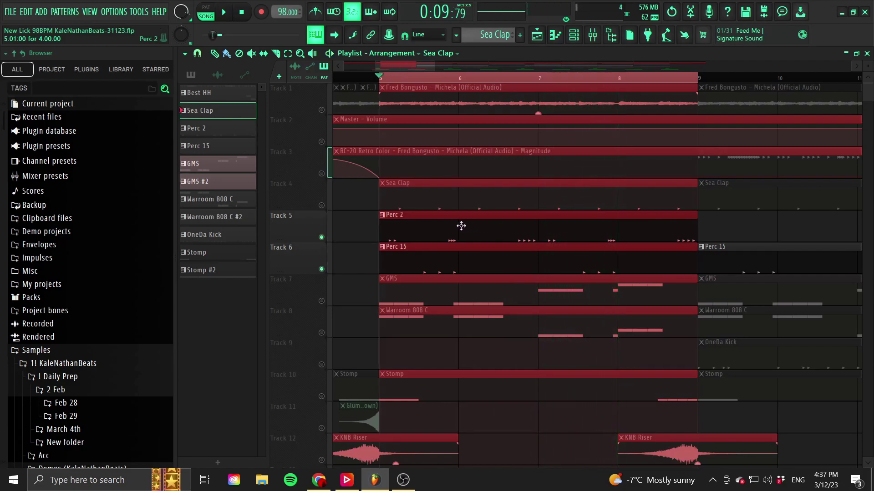
{"action": "left_click", "coordinate": [323, 237], "text": "ctrl"}
{"action": "left_click", "coordinate": [324, 238], "text": "ctrl"}
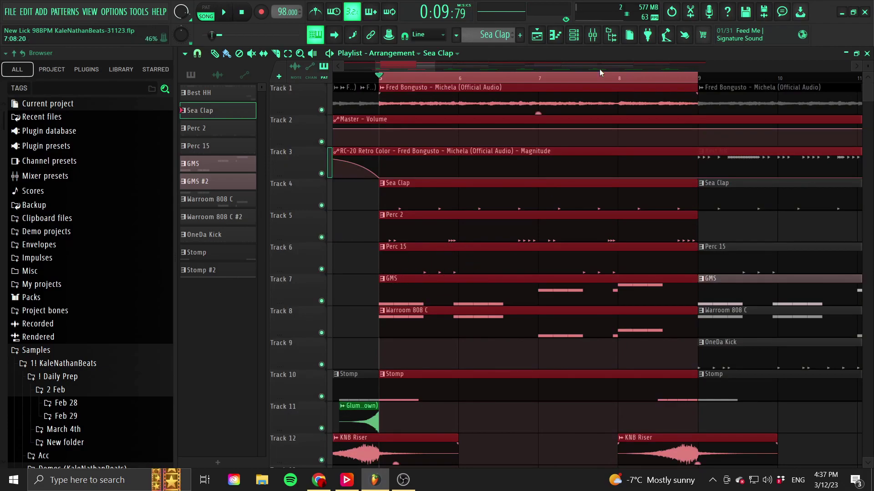
Open the GMS synthesizer from the channel rack to inspect its bass program and settings, then close it.
{"action": "left_click", "coordinate": [574, 34]}
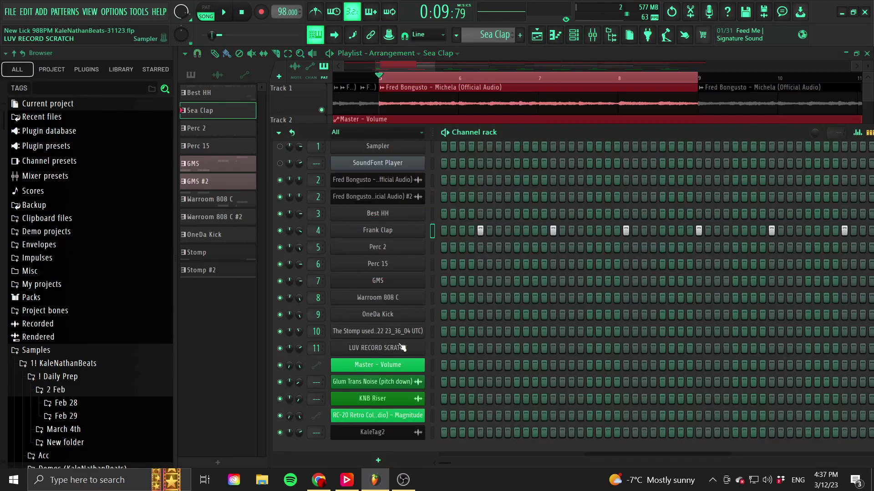
{"action": "scroll", "coordinate": [392, 298], "scroll_direction": "down", "scroll_amount": 1}
{"action": "left_click", "coordinate": [395, 283]}
{"action": "left_click_drag", "start_coordinate": [424, 162], "coordinate": [404, 111]}
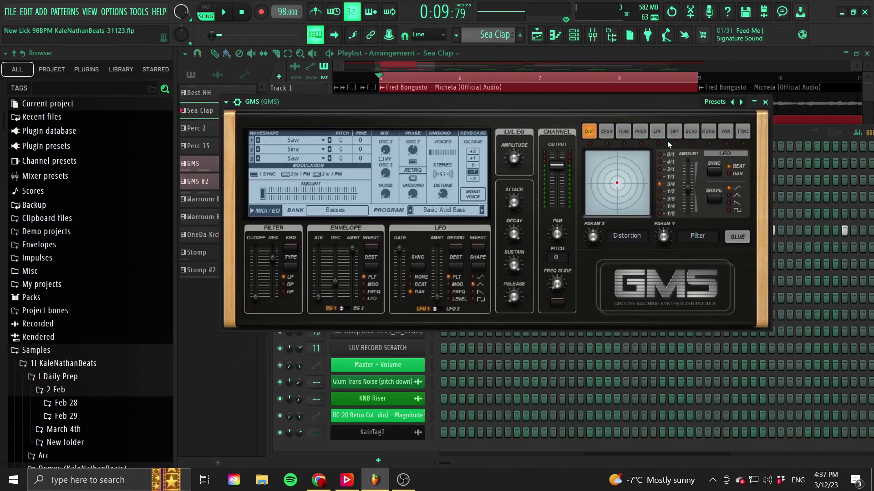
{"action": "left_click", "coordinate": [765, 102]}
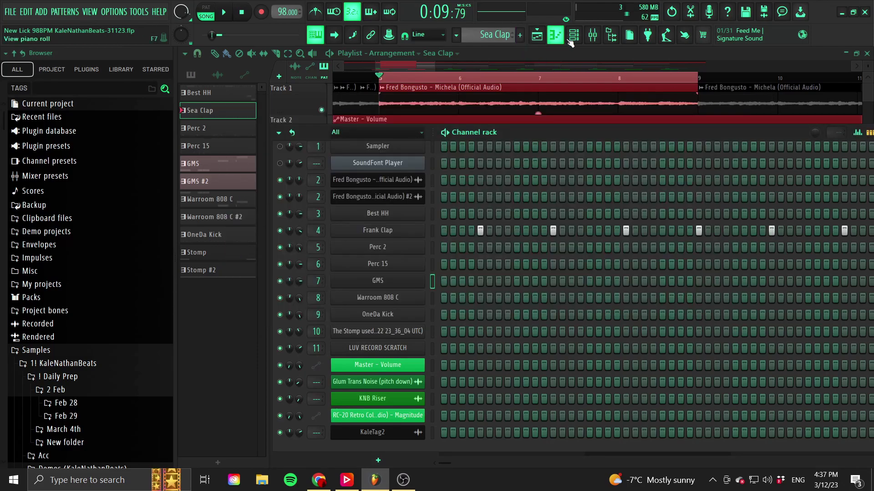
Examine the curves of both Fruity parametric EQ 2 effects on the GMS mixer track.
{"action": "left_click", "coordinate": [592, 35]}
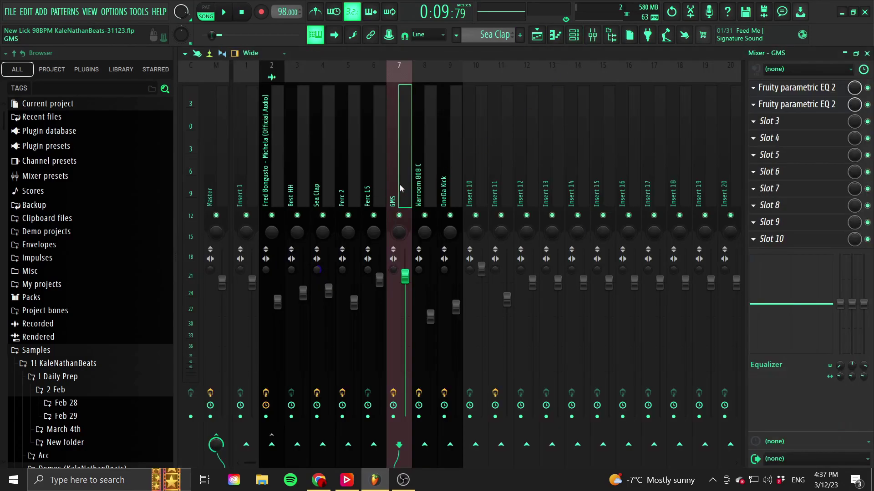
{"action": "left_click", "coordinate": [801, 97]}
{"action": "left_click", "coordinate": [794, 107]}
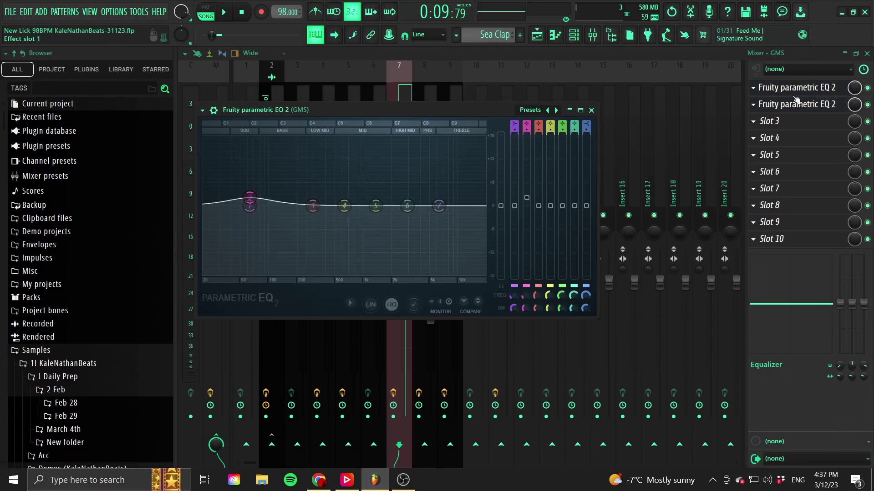
{"action": "left_click", "coordinate": [800, 96]}
{"action": "left_click", "coordinate": [799, 106]}
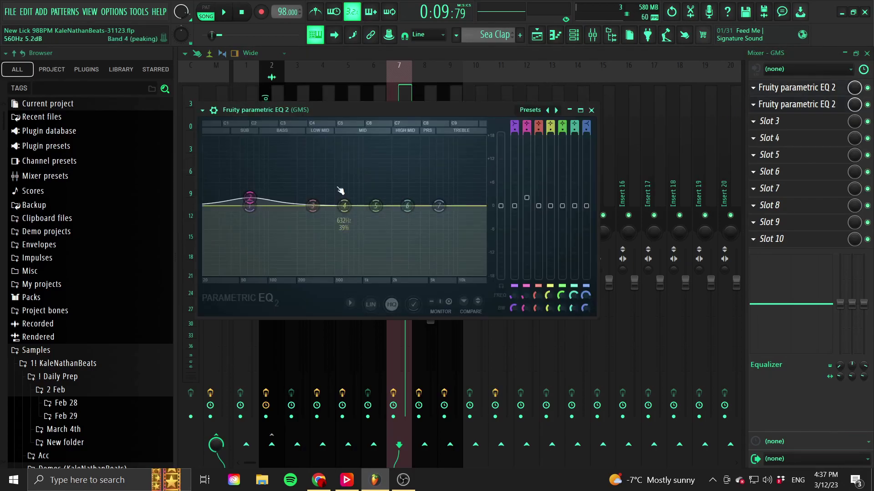
{"action": "left_click", "coordinate": [809, 91]}
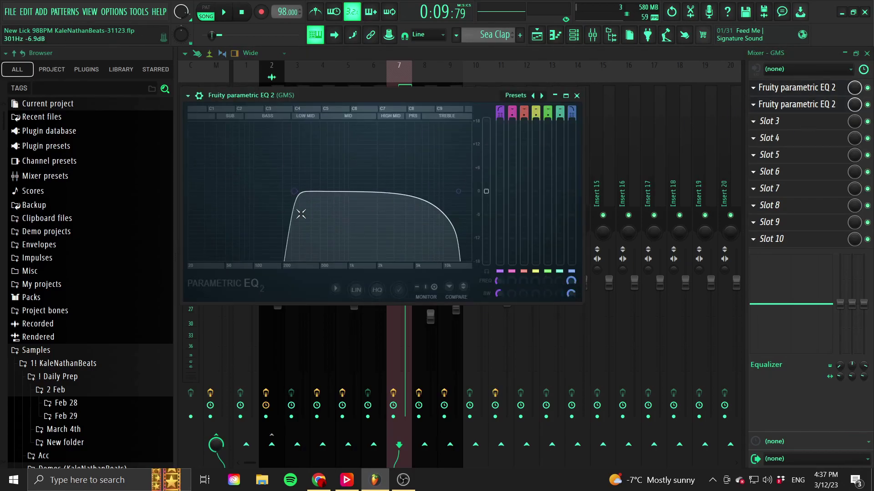
{"action": "left_click", "coordinate": [827, 106]}
{"action": "left_click", "coordinate": [797, 105]}
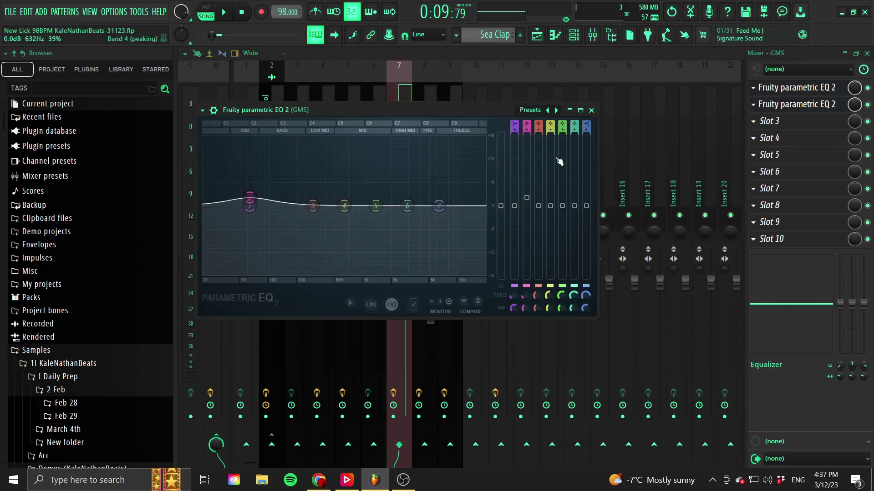
Solo the GMS track in the playlist and listen to it over the selected section.
{"action": "left_click", "coordinate": [536, 36]}
{"action": "scroll", "coordinate": [400, 250], "scroll_direction": "down", "scroll_amount": 3}
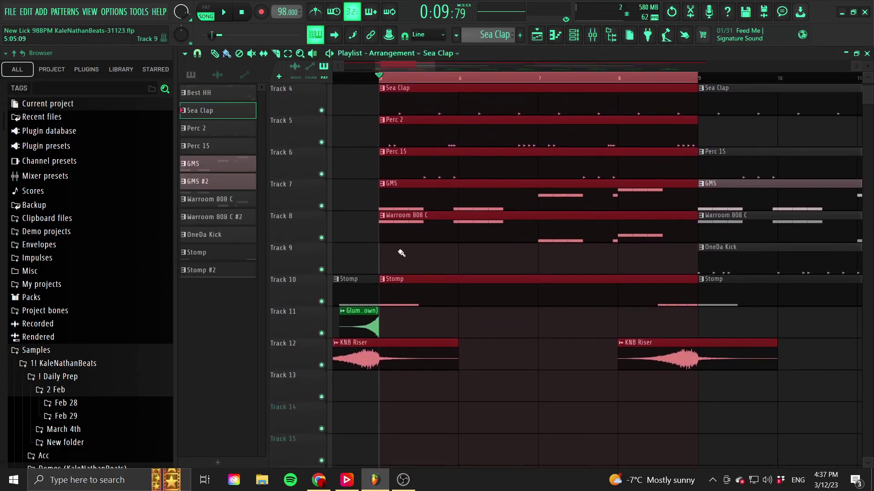
{"action": "right_click", "coordinate": [321, 205]}
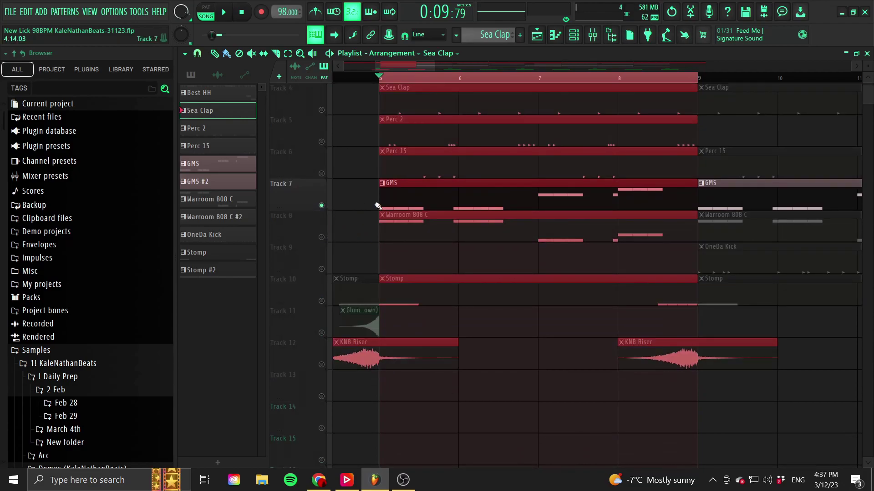
{"action": "key", "text": "space"}
{"action": "left_click_drag", "start_coordinate": [432, 73], "coordinate": [460, 72]}
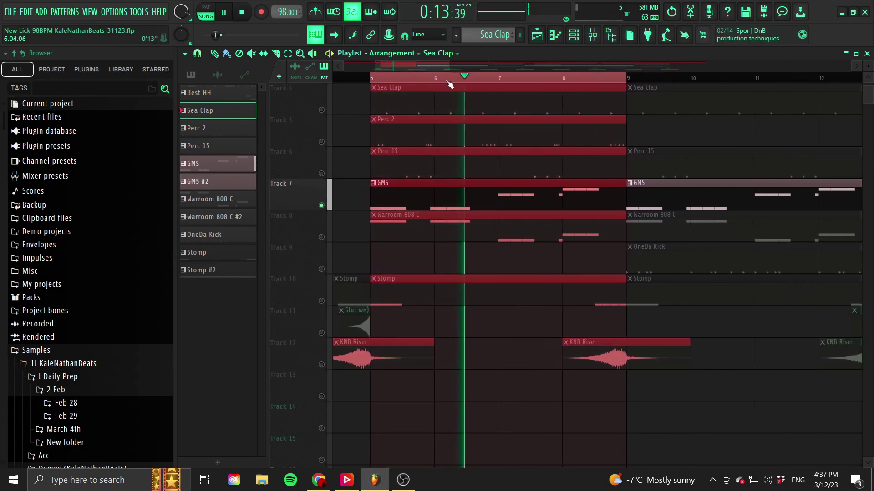
{"action": "key", "text": "space"}
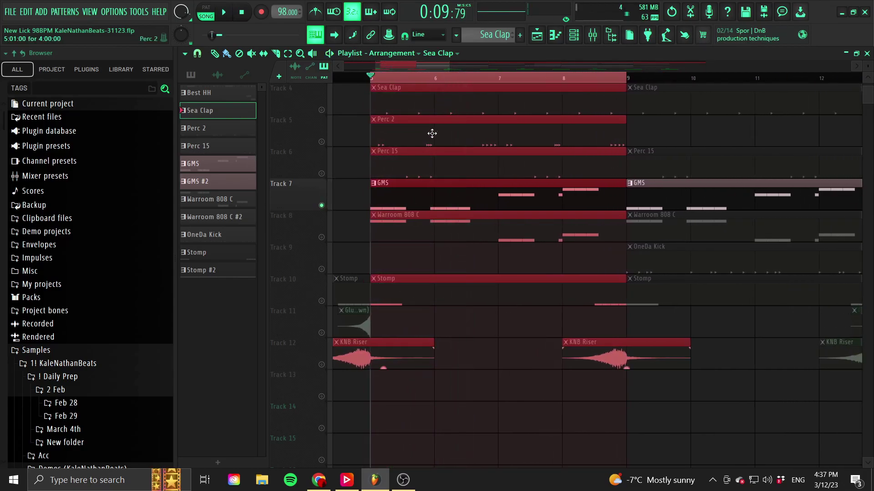
Switch the solo to the Warroom 808 C track and listen to it over the selected section.
{"action": "left_click", "coordinate": [319, 240]}
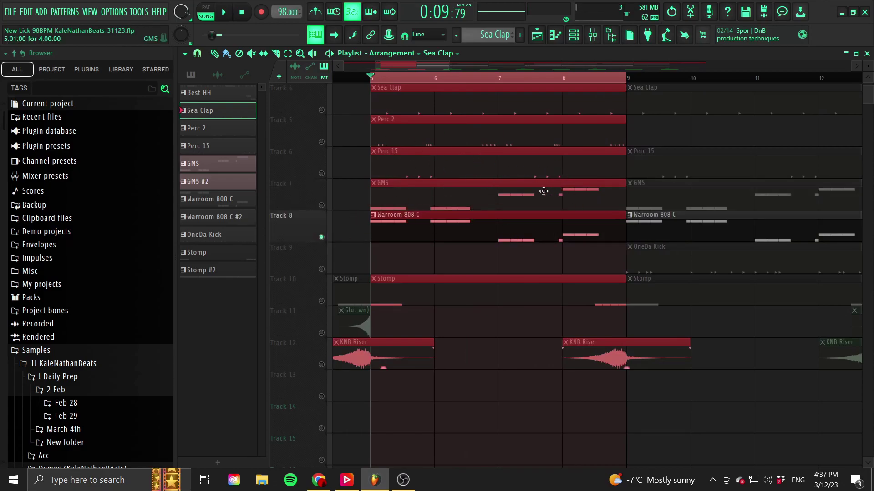
{"action": "key", "text": "space"}
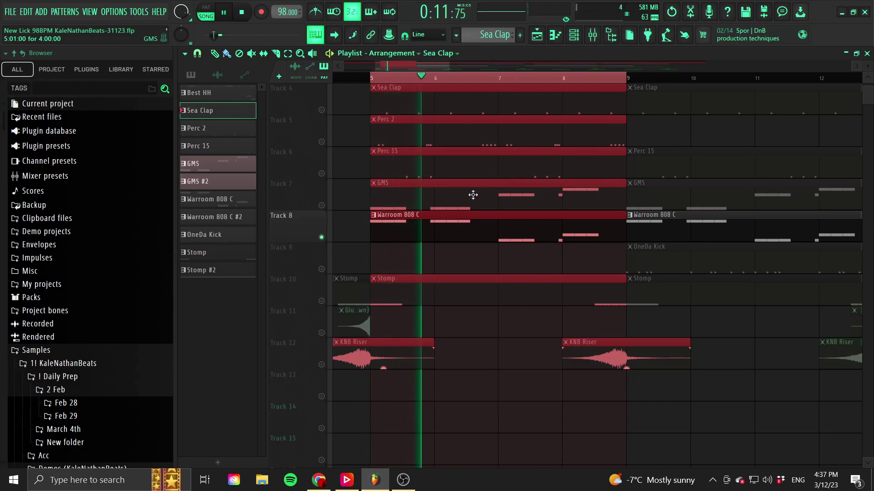
{"action": "key", "text": "space"}
Enable the GMS track alongside the soloed Warroom 808 C and play both basses together.
{"action": "left_click", "coordinate": [321, 206]}
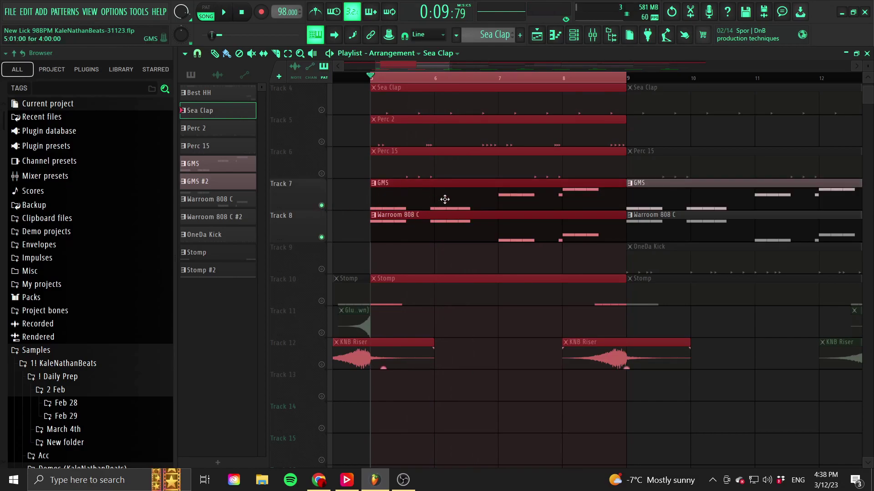
{"action": "key", "text": "space"}
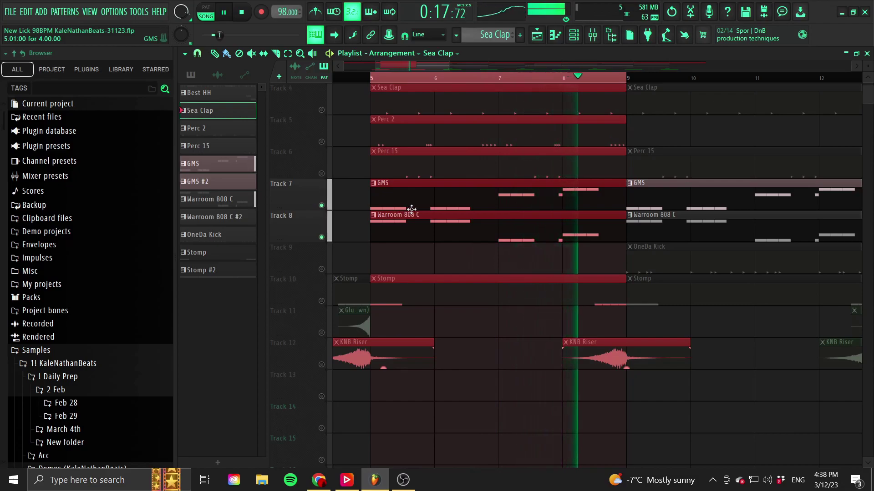
{"action": "key", "text": "space"}
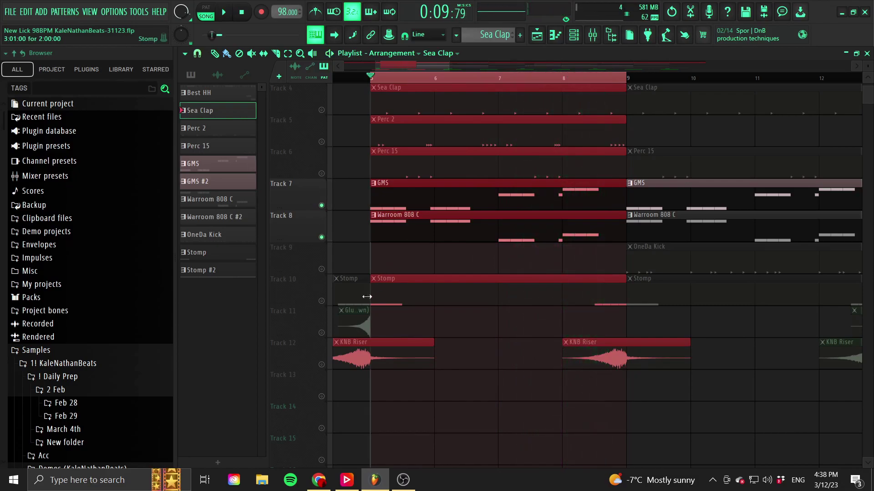
Solo the Stomp track and open its bar 5 pattern in the piano roll, with all stomp notes in view.
{"action": "left_click", "coordinate": [322, 303]}
{"action": "scroll", "coordinate": [476, 275], "scroll_direction": "down", "scroll_amount": 2}
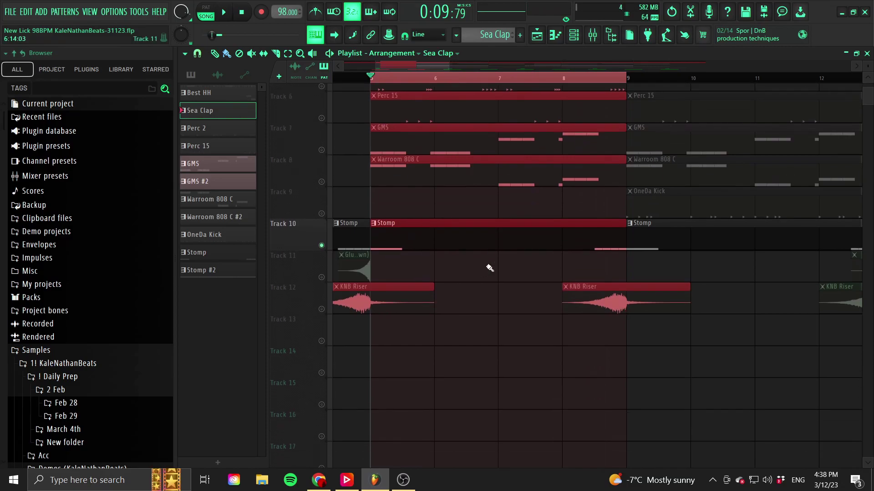
{"action": "double_click", "coordinate": [401, 225]}
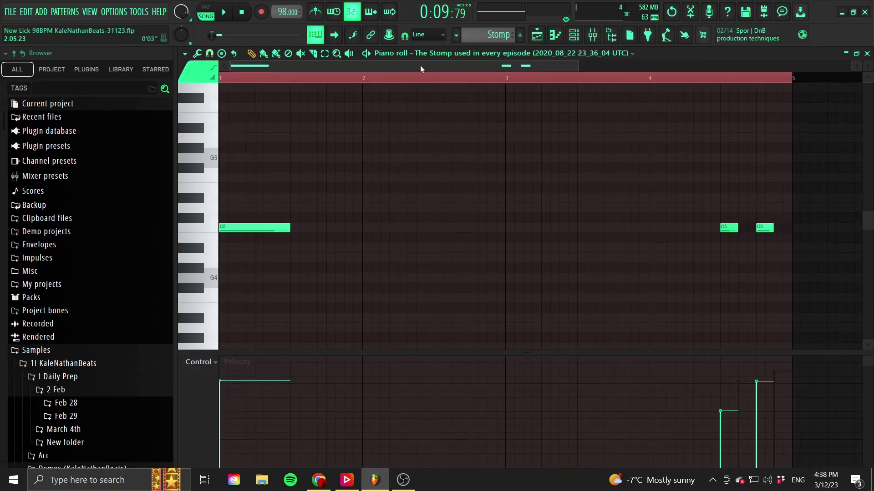
{"action": "left_click_drag", "start_coordinate": [578, 69], "coordinate": [756, 69]}
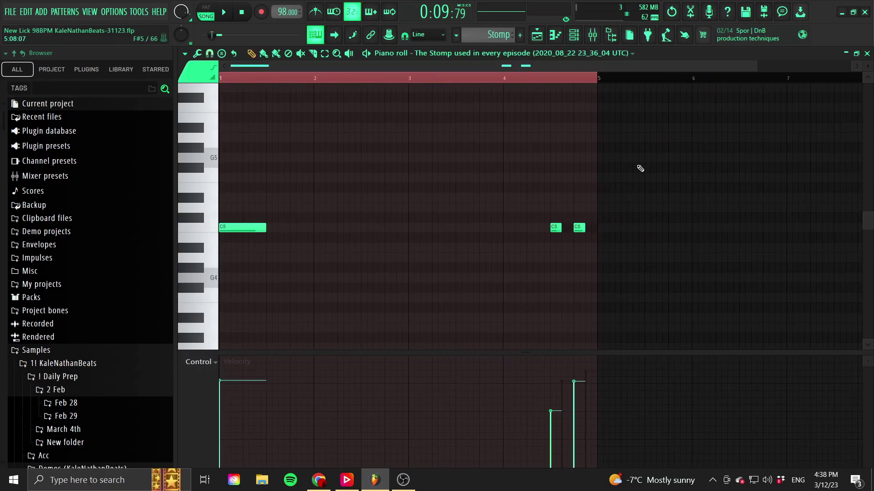
{"action": "scroll", "coordinate": [612, 240], "scroll_direction": "up", "scroll_amount": 3}
{"action": "scroll", "coordinate": [609, 239], "scroll_direction": "down", "scroll_amount": 4}
{"action": "scroll", "coordinate": [570, 199], "scroll_direction": "up", "scroll_amount": 2}
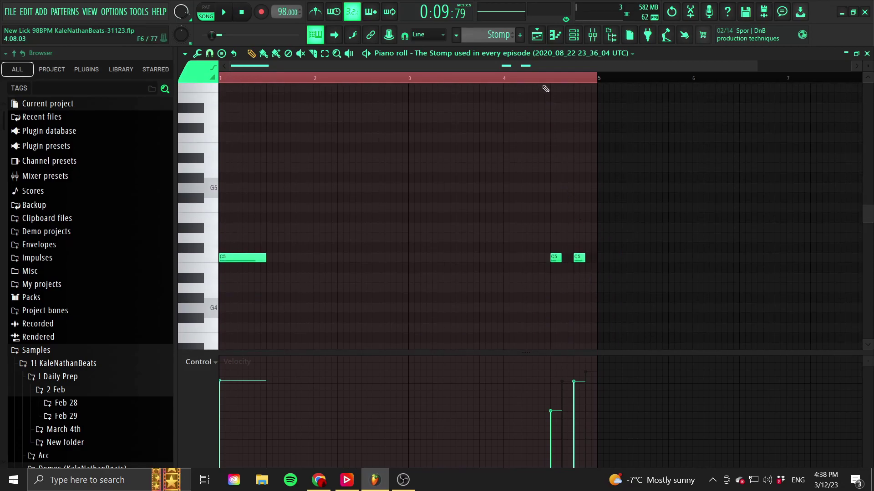
Show the Stomp pattern's LUV RECORD SCRATCH notes, switch to pattern mode and place the playhead just before them in bar 4.
{"action": "left_click", "coordinate": [542, 55]}
{"action": "left_click", "coordinate": [470, 260]}
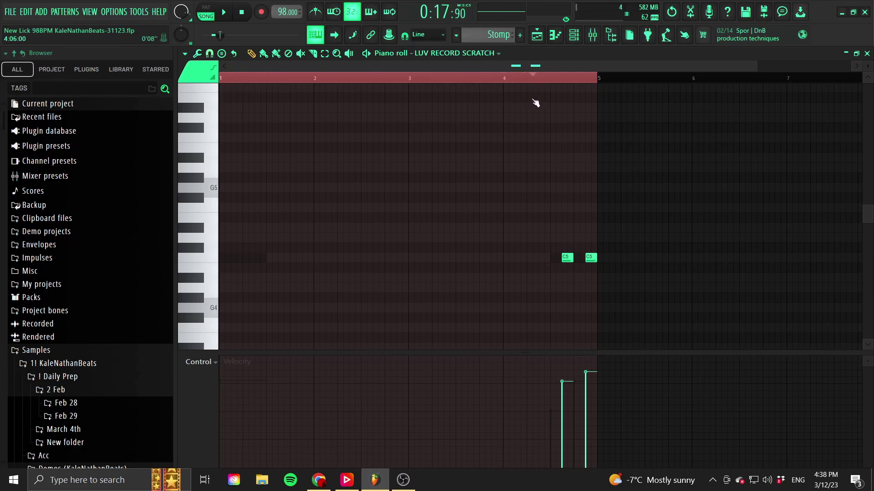
{"action": "left_click", "coordinate": [208, 9]}
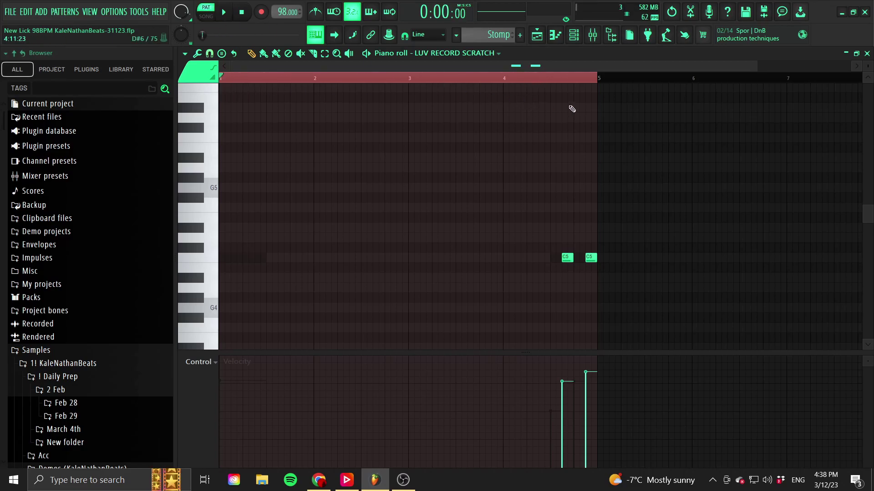
{"action": "left_click", "coordinate": [548, 81]}
{"action": "mouse_move", "coordinate": [524, 84]}
{"action": "left_mouse_down"}
{"action": "mouse_move", "coordinate": [560, 79]}
{"action": "mouse_move", "coordinate": [526, 78]}
{"action": "mouse_move", "coordinate": [552, 81]}
{"action": "mouse_move", "coordinate": [535, 91]}
{"action": "left_mouse_up"}
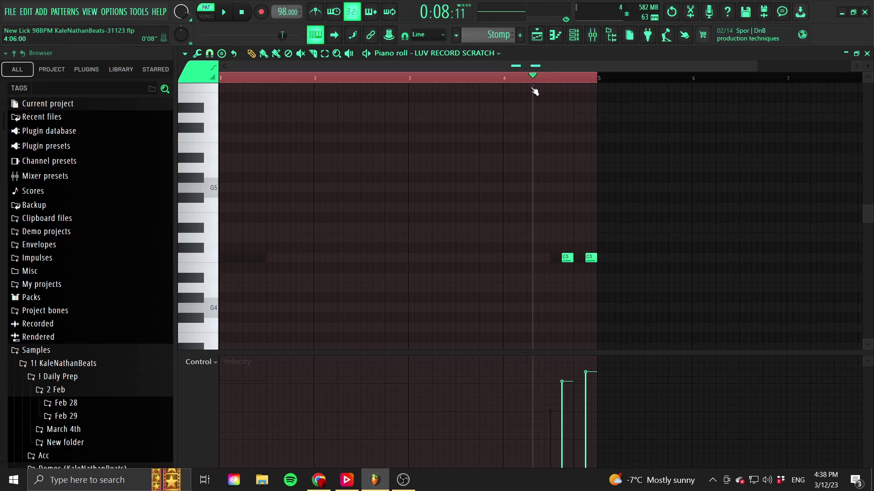
Listen to the LUV RECORD SCRATCH notes at the end of the Stomp pattern, stop playback and return to the playlist.
{"action": "key", "text": "space"}
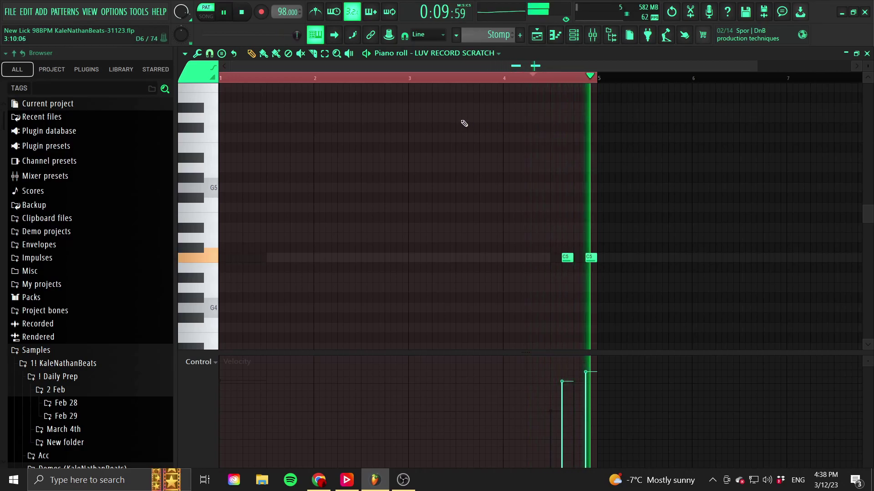
{"action": "key", "text": "F5"}
{"action": "key", "text": "space"}
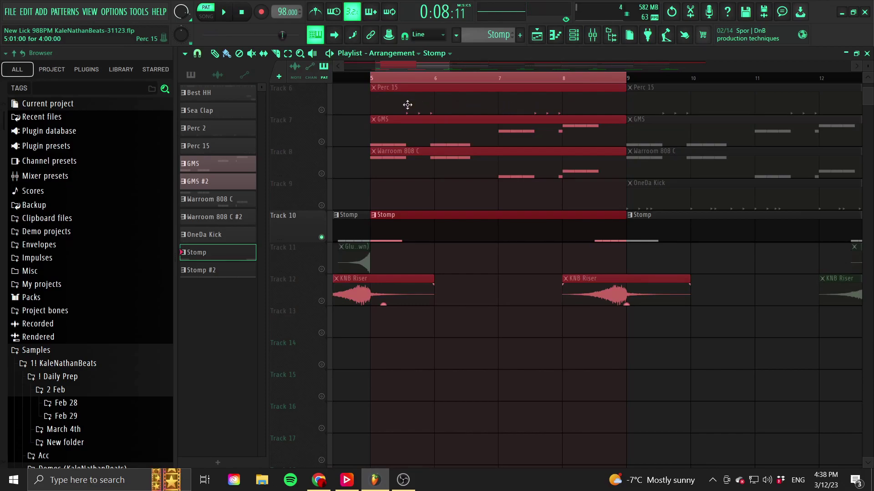
Clear the playlist's time selection with the song playhead at bar 8, and end the Stomp solo so every track is enabled.
{"action": "left_click", "coordinate": [569, 77]}
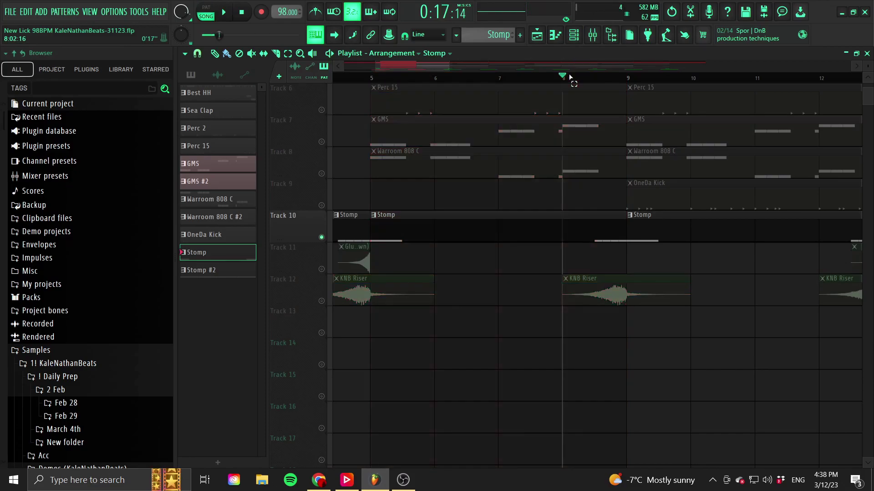
{"action": "scroll", "coordinate": [587, 129], "scroll_direction": "up", "scroll_amount": 4}
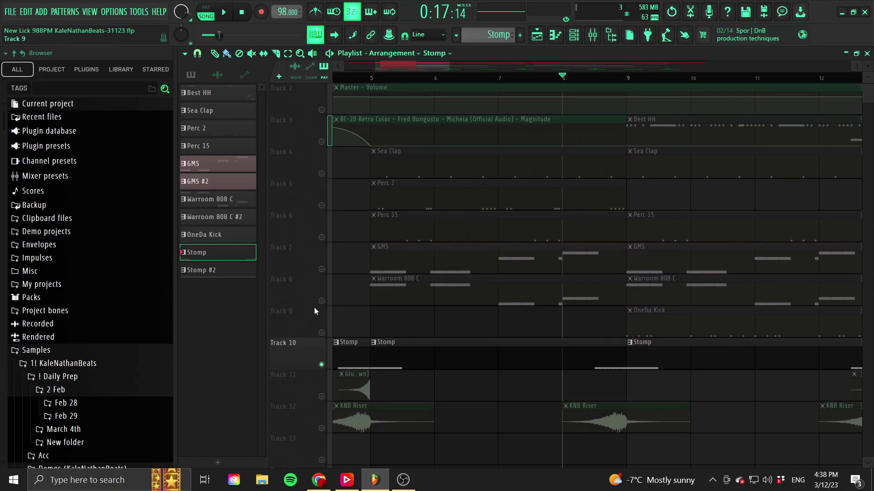
{"action": "right_click", "coordinate": [322, 301]}
{"action": "right_click", "coordinate": [322, 301]}
Show the whole arrangement from Track 1 in the playlist and return the playhead to the start of the song.
{"action": "scroll", "coordinate": [275, 78], "scroll_direction": "left", "scroll_amount": 3}
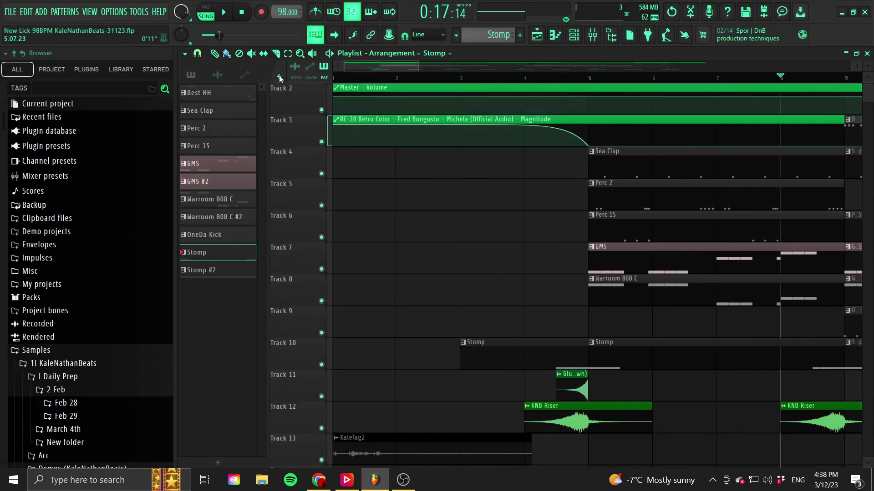
{"action": "scroll", "coordinate": [668, 258], "scroll_direction": "down", "scroll_amount": 6, "text": "ctrl"}
{"action": "scroll", "coordinate": [668, 259], "scroll_direction": "up", "scroll_amount": 1}
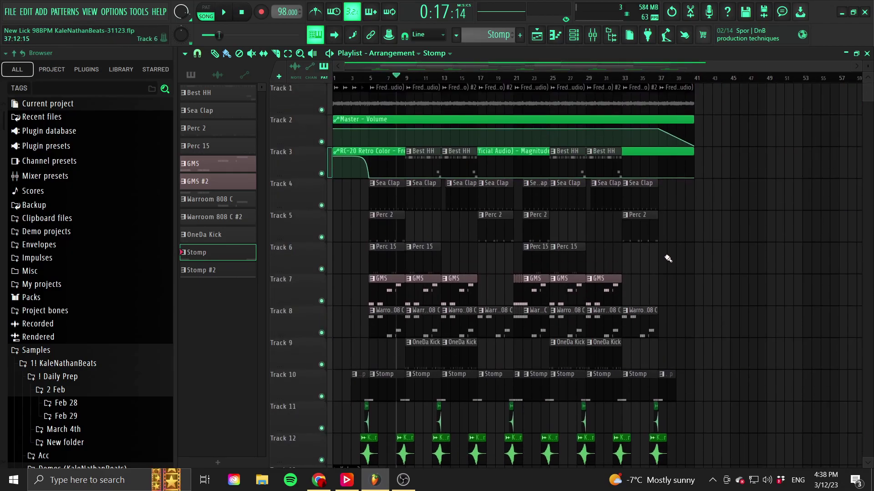
{"action": "left_click_drag", "start_coordinate": [377, 79], "coordinate": [335, 79]}
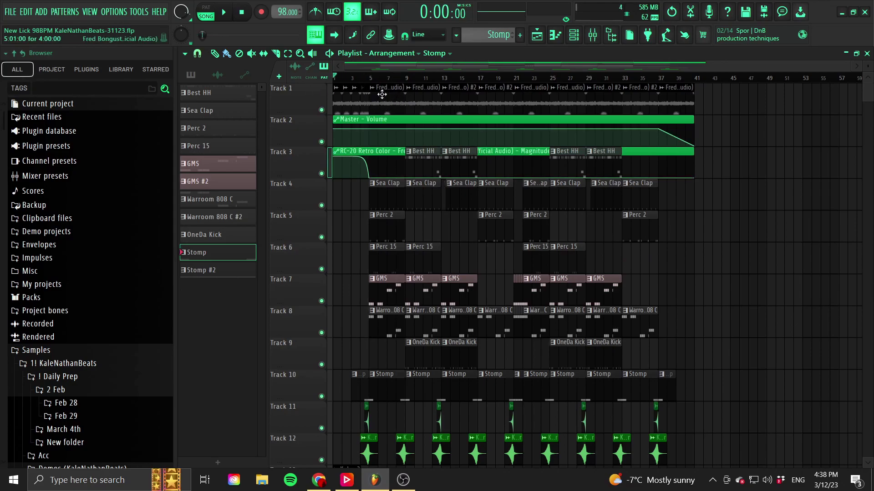
Move the playhead through the opening sections to bar 13, play a few bars of that section and pause.
{"action": "mouse_move", "coordinate": [379, 79]}
{"action": "left_mouse_down"}
{"action": "mouse_move", "coordinate": [368, 80]}
{"action": "mouse_move", "coordinate": [405, 79]}
{"action": "mouse_move", "coordinate": [404, 86]}
{"action": "mouse_move", "coordinate": [367, 88]}
{"action": "mouse_move", "coordinate": [527, 94]}
{"action": "mouse_move", "coordinate": [373, 97]}
{"action": "mouse_move", "coordinate": [448, 100]}
{"action": "mouse_move", "coordinate": [376, 111]}
{"action": "mouse_move", "coordinate": [440, 111]}
{"action": "mouse_move", "coordinate": [377, 105]}
{"action": "left_mouse_up"}
{"action": "left_click_drag", "start_coordinate": [414, 83], "coordinate": [441, 83]}
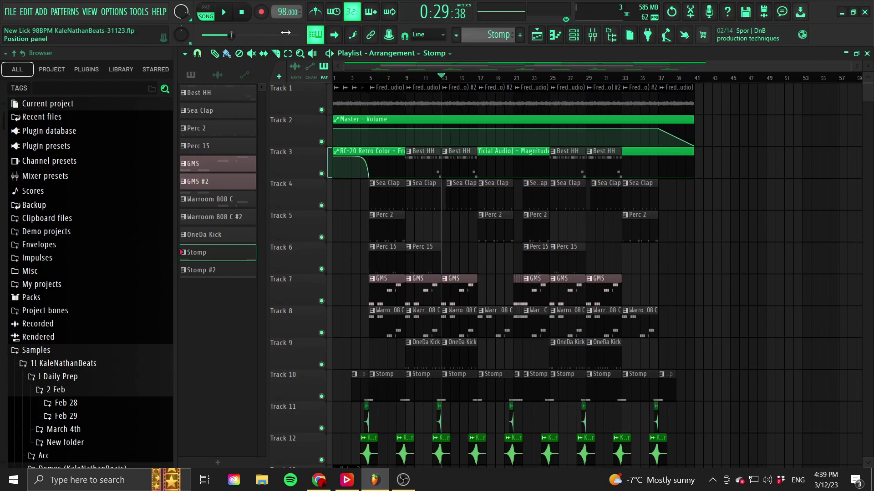
{"action": "key", "text": "space"}
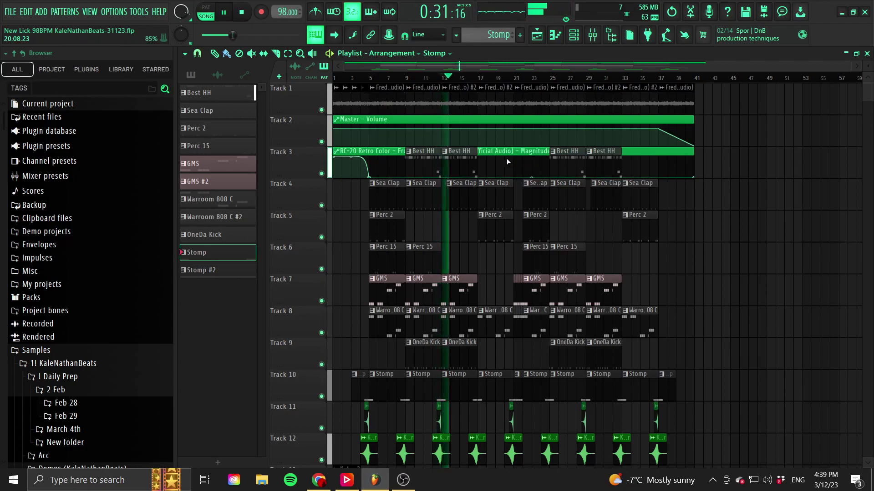
{"action": "left_click", "coordinate": [224, 15]}
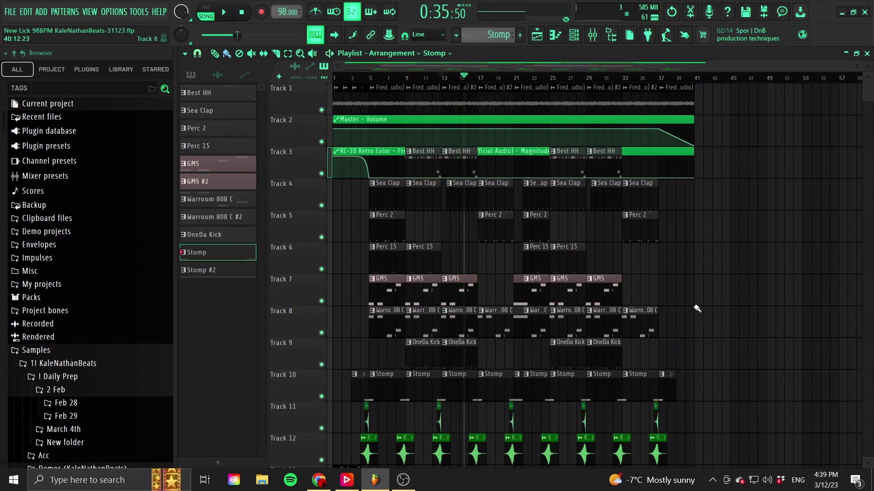
Jump the playhead back and forth between bars 13 and 17 to point out that section, ending at bar 13.
{"action": "left_click", "coordinate": [441, 78]}
{"action": "left_click", "coordinate": [475, 80]}
{"action": "left_click", "coordinate": [442, 79]}
{"action": "left_click", "coordinate": [475, 79]}
{"action": "left_click", "coordinate": [441, 79]}
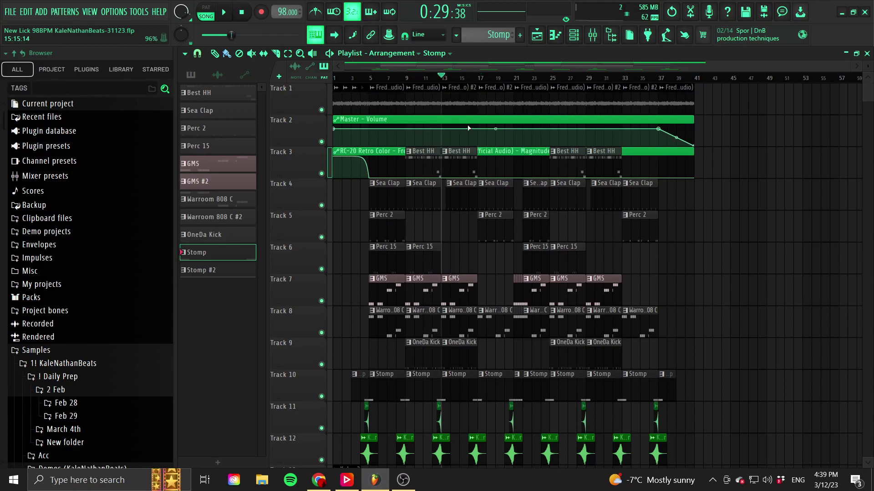
Place the playhead at bar 17, listen to the start of the section without hi-hats and GMS bass, and stop playback.
{"action": "left_click", "coordinate": [480, 79]}
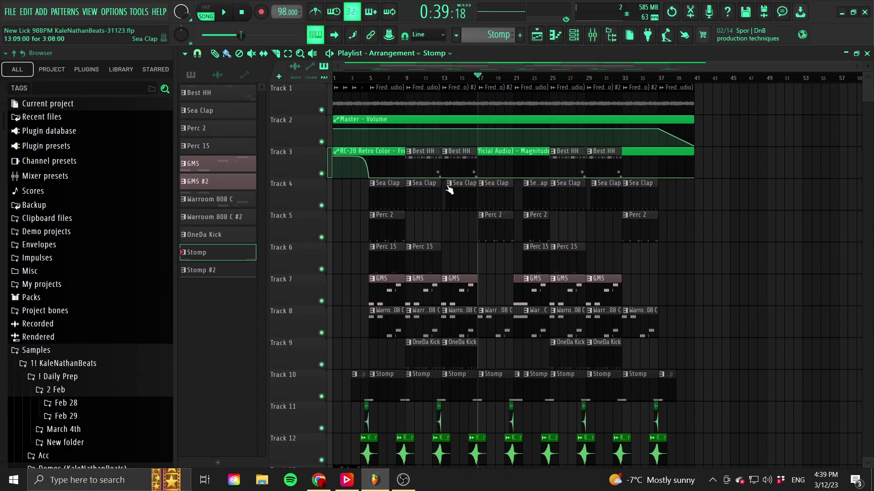
{"action": "key", "text": "space"}
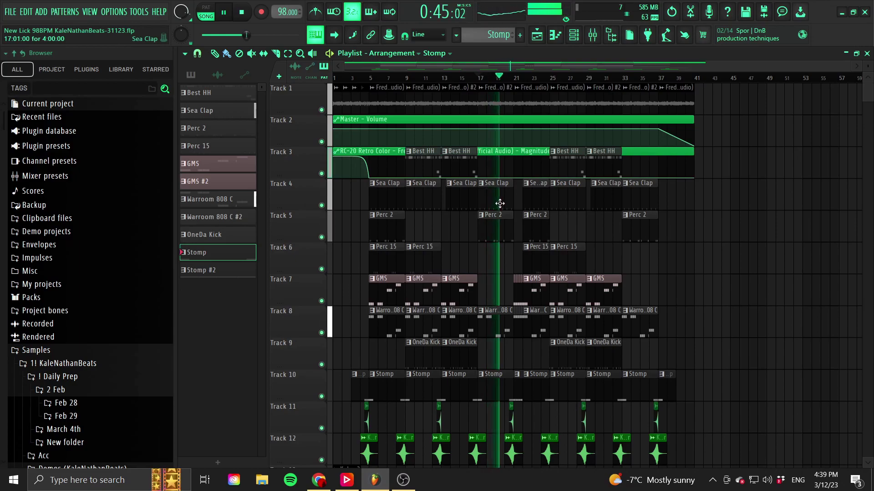
{"action": "key", "text": "space"}
Place the playhead at bar 4 and check the sample settings of the first Glum Trans Noise (pitch down) clip on Track 11.
{"action": "left_click", "coordinate": [361, 79]}
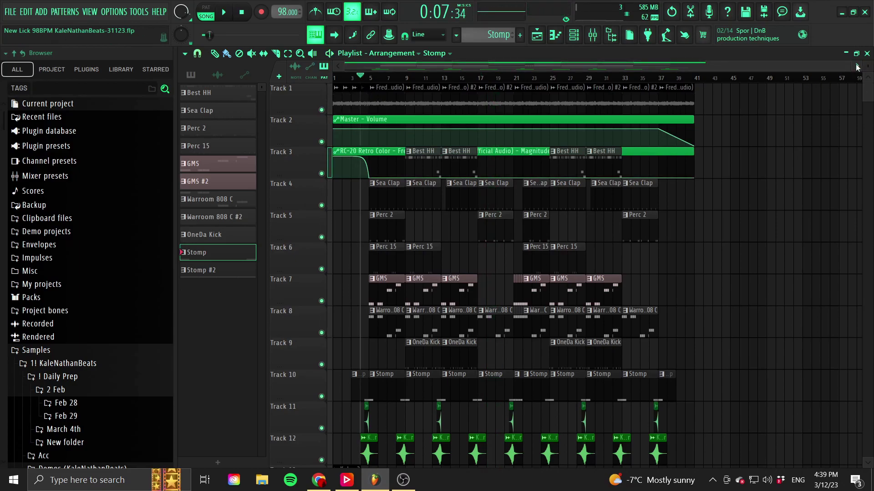
{"action": "left_click_drag", "start_coordinate": [848, 69], "coordinate": [450, 120]}
{"action": "scroll", "coordinate": [496, 245], "scroll_direction": "down", "scroll_amount": 4}
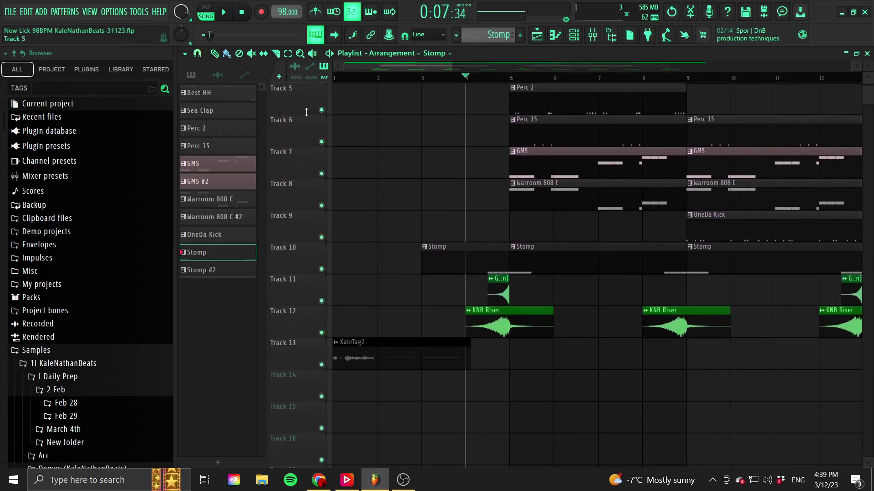
{"action": "double_click", "coordinate": [500, 295]}
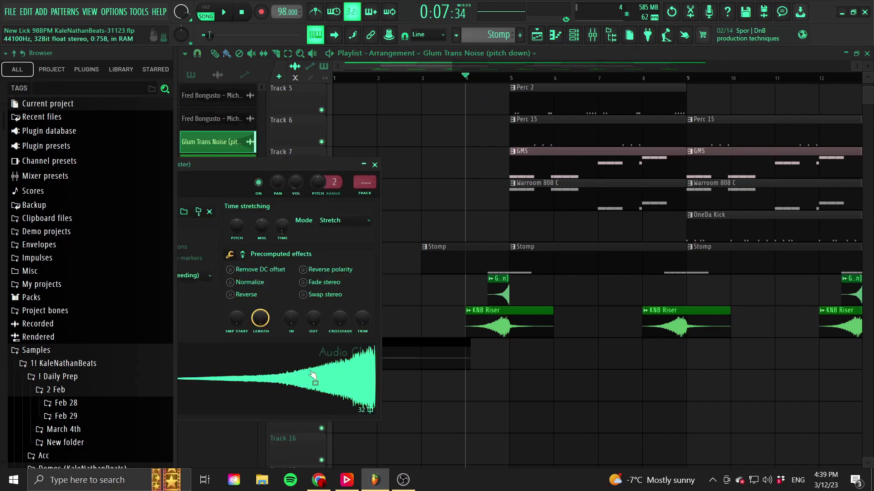
{"action": "left_click", "coordinate": [374, 165]}
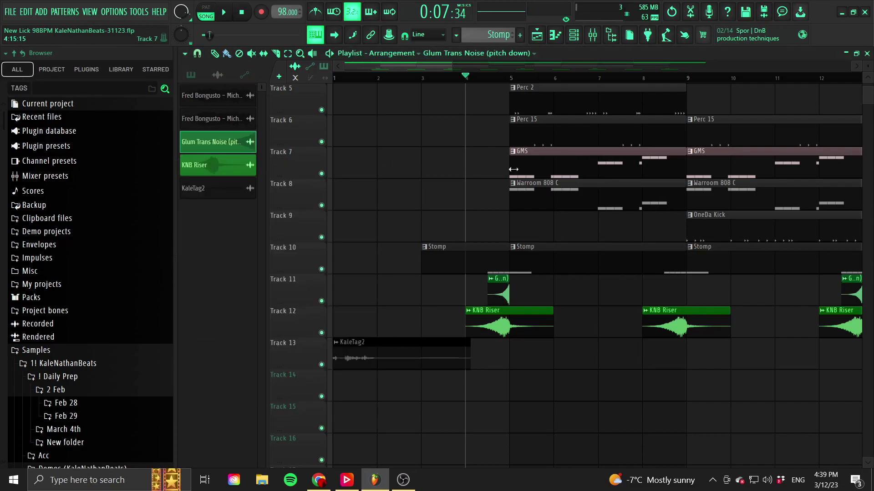
{"action": "scroll", "coordinate": [627, 341], "scroll_direction": "up", "scroll_amount": 4}
{"action": "scroll", "coordinate": [628, 341], "scroll_direction": "up", "scroll_amount": 1}
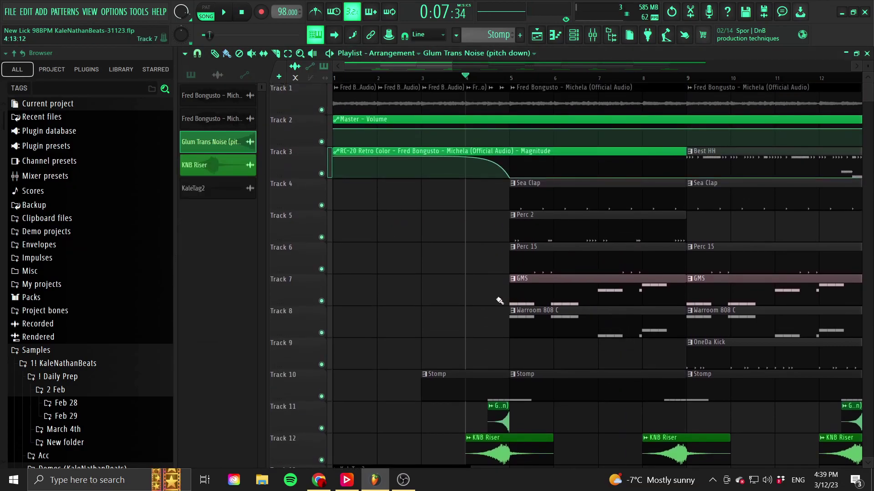